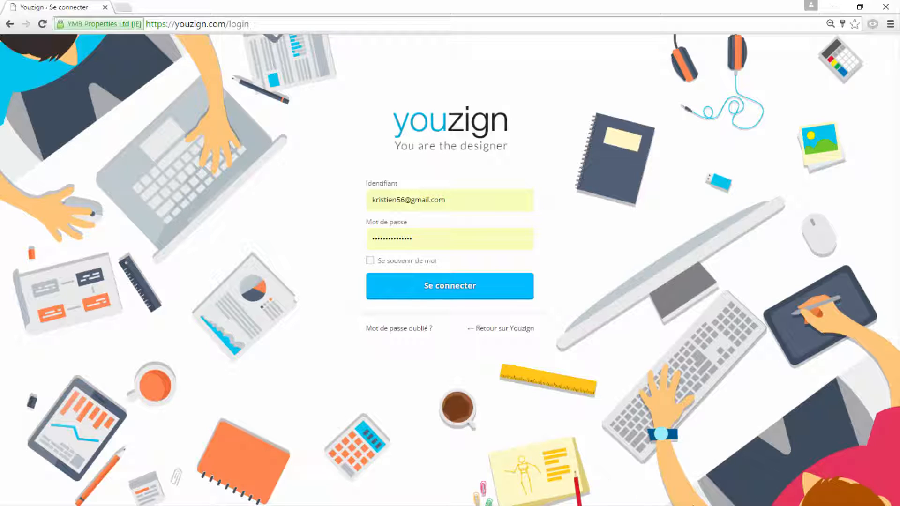
# Sign in to Youzign with the prefilled credentials and let the browser save the account password
pyautogui.click(449, 296)
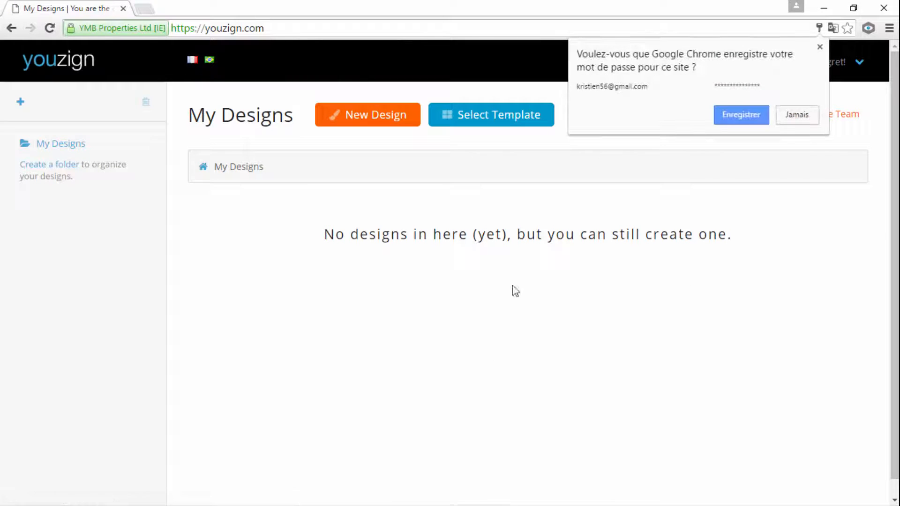
pyautogui.click(755, 120)
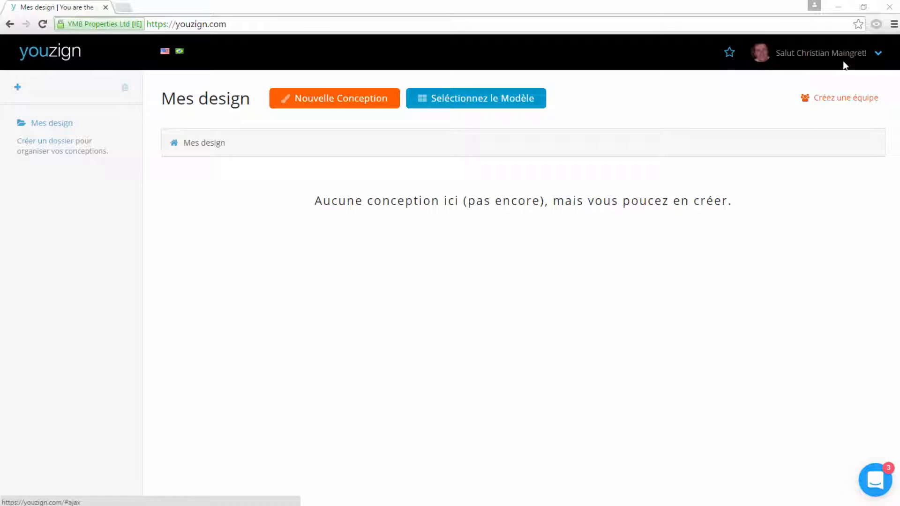
pyautogui.click(818, 58)
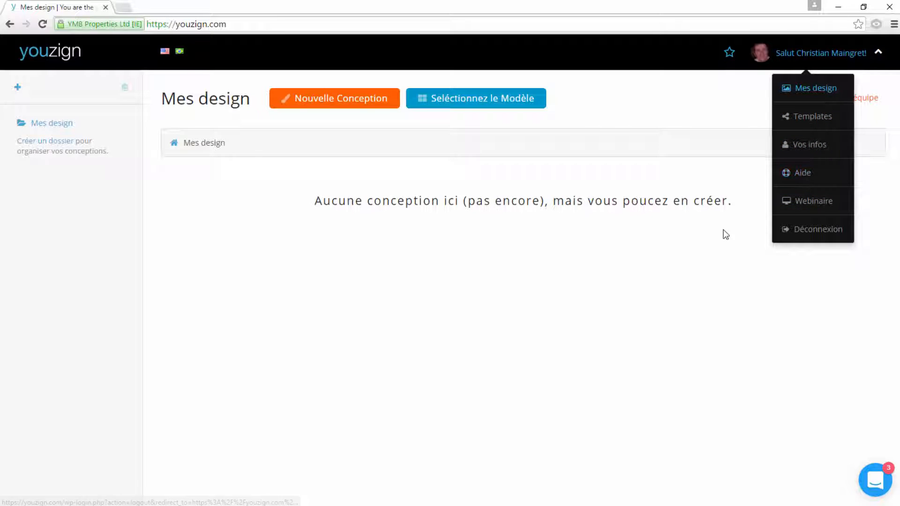
pyautogui.click(825, 56)
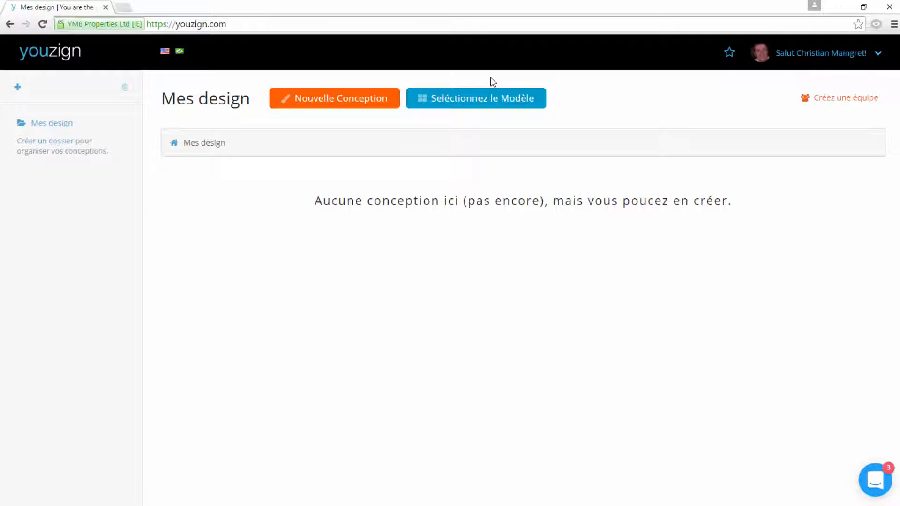
# Open the template library and look through the available greeting card, business card and Facebook ad templates
pyautogui.click(478, 103)
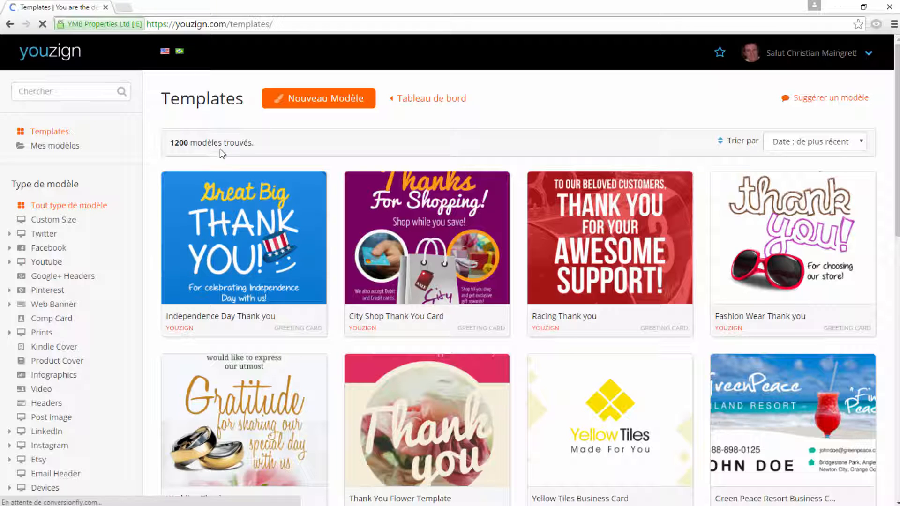
pyautogui.moveTo(178, 286)
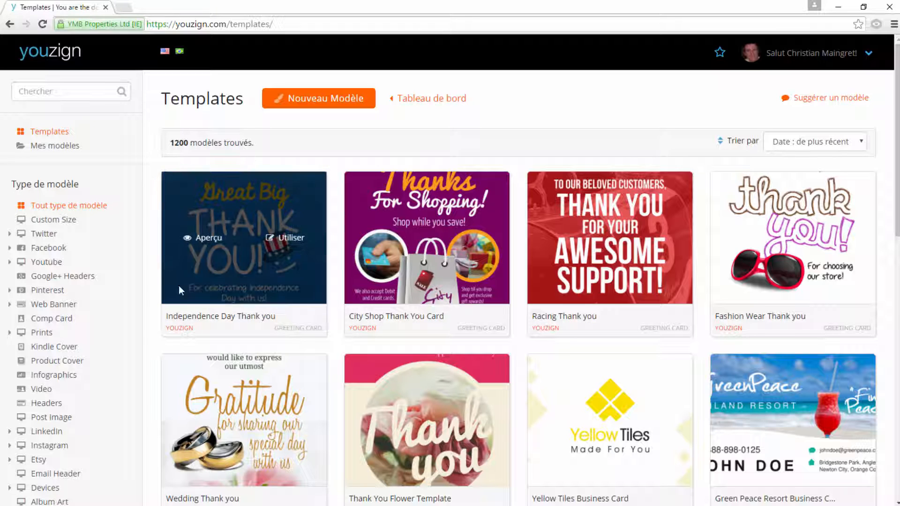
pyautogui.scroll(-5, 526, 350)
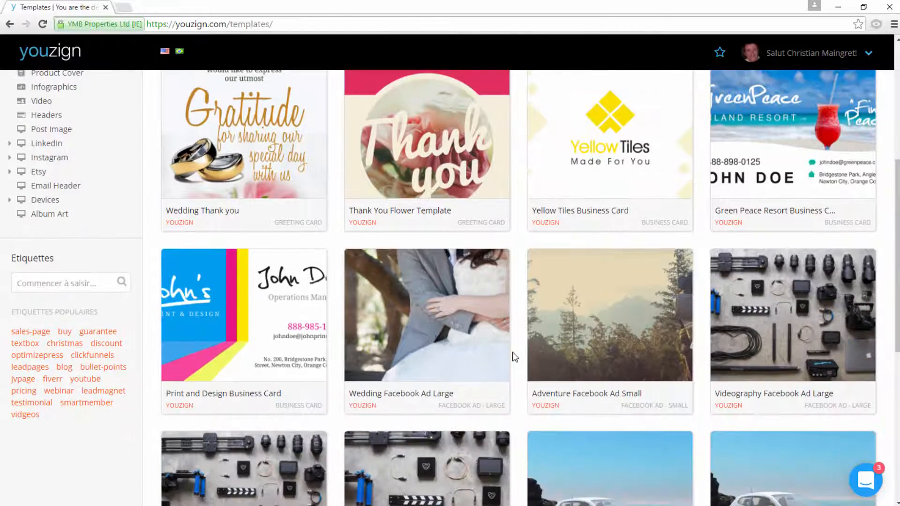
pyautogui.scroll(-2, 513, 353)
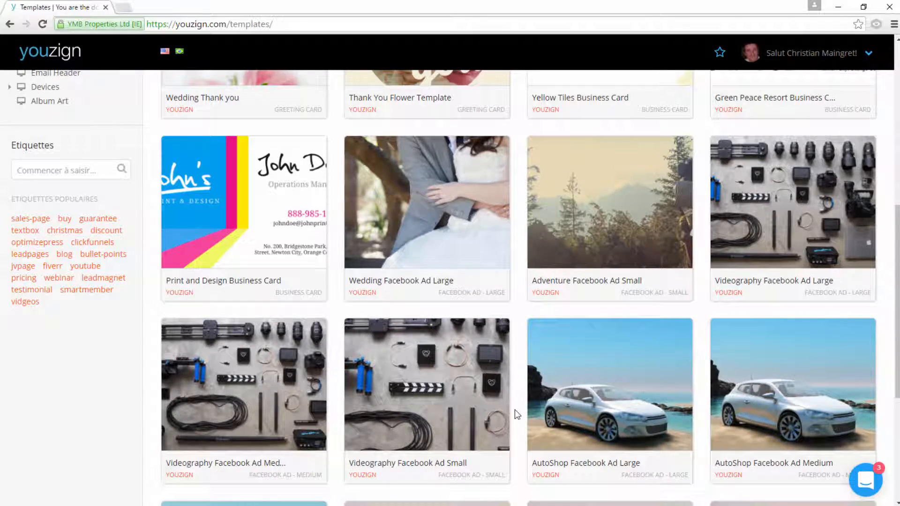
pyautogui.scroll(-3, 515, 409)
pyautogui.scroll(4, 520, 414)
pyautogui.scroll(6, 523, 412)
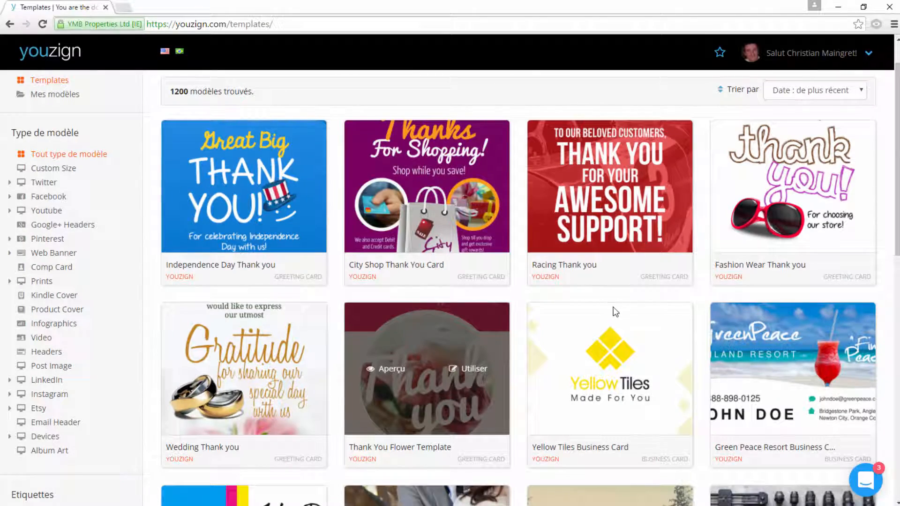
pyautogui.scroll(-2, 606, 336)
pyautogui.scroll(-3, 610, 349)
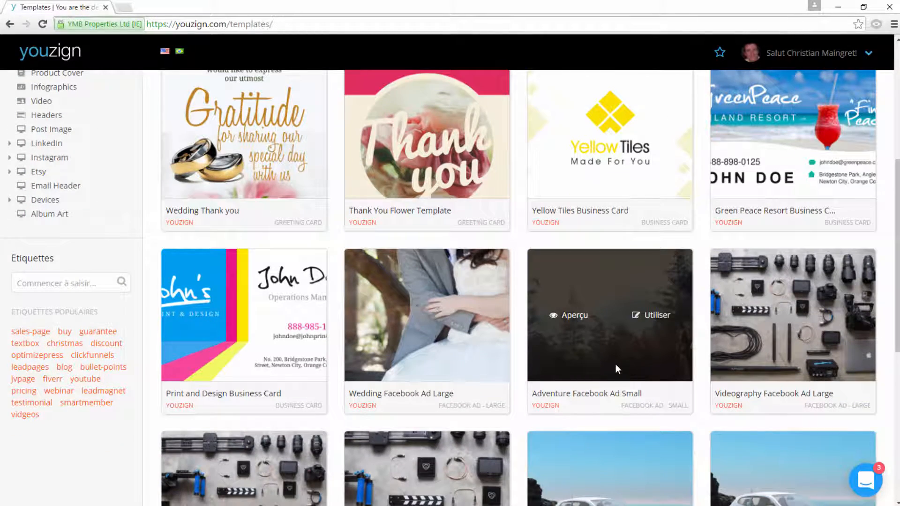
pyautogui.scroll(-5, 615, 366)
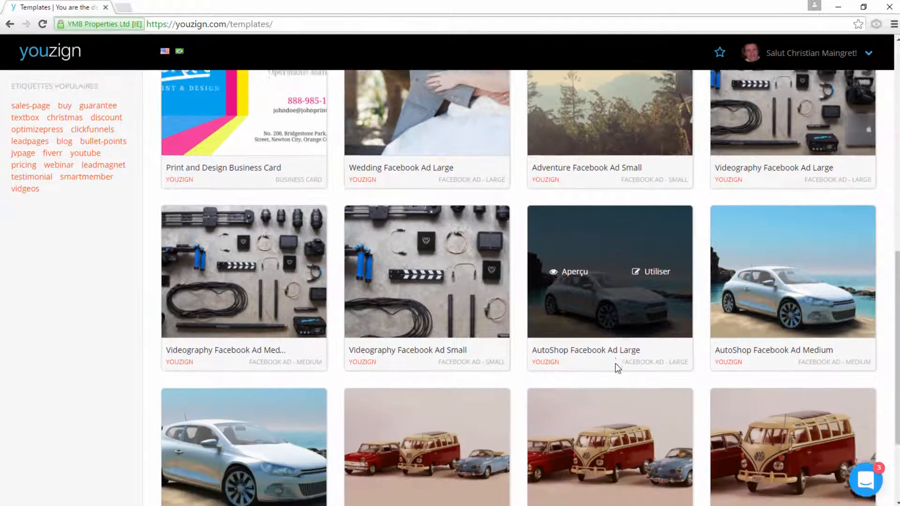
pyautogui.scroll(-1, 616, 365)
pyautogui.scroll(-1, 617, 364)
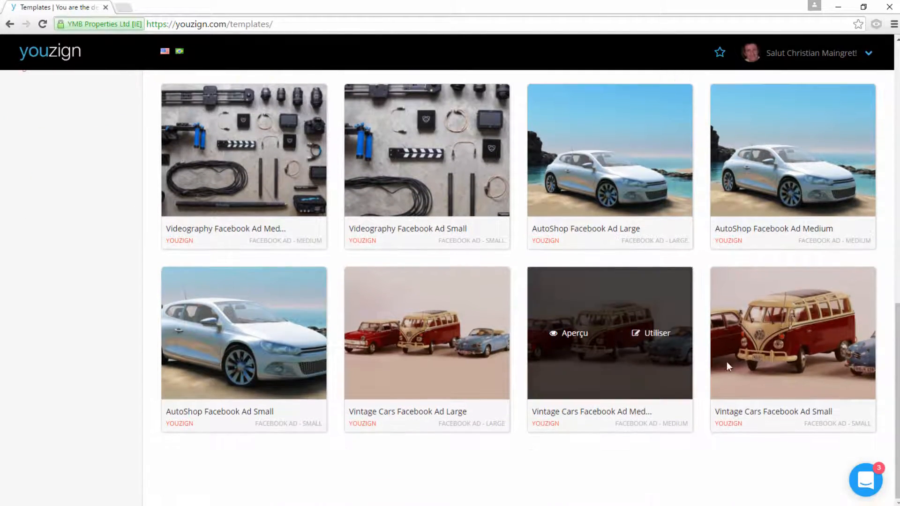
pyautogui.scroll(2, 596, 422)
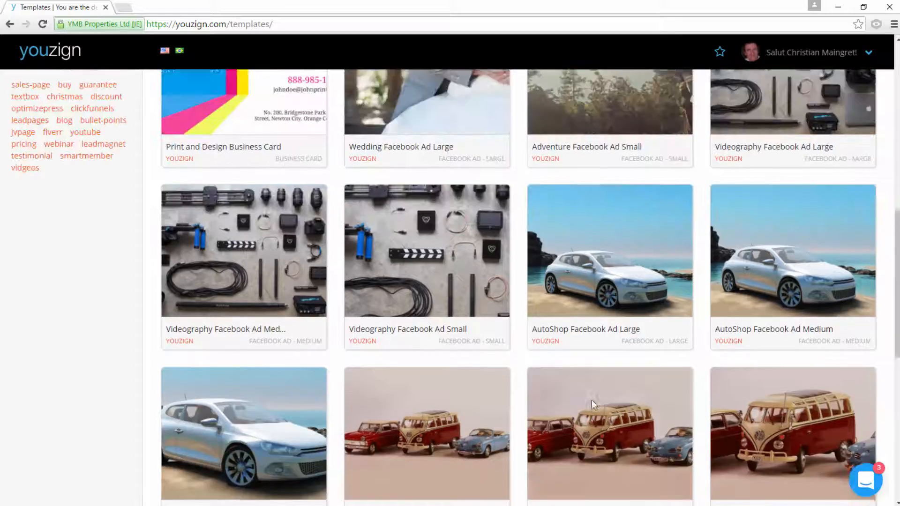
pyautogui.scroll(-5, 592, 400)
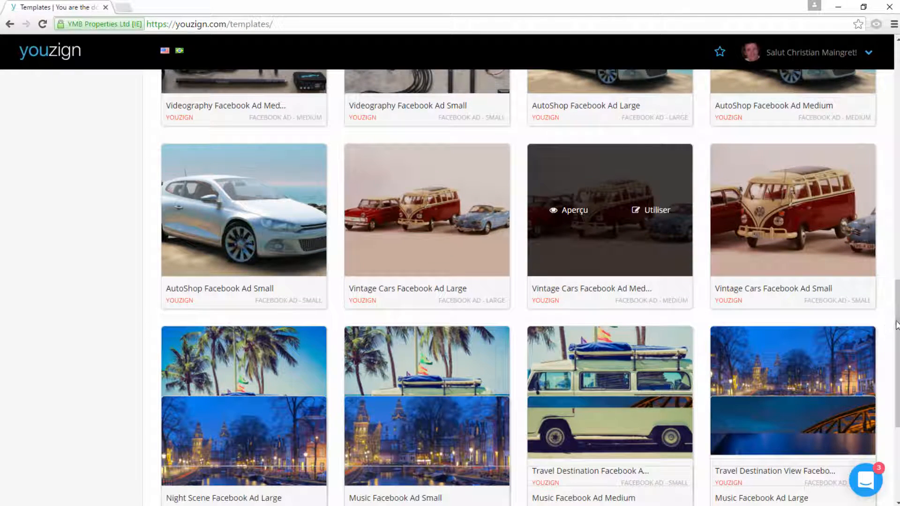
pyautogui.scroll(-2, 630, 342)
pyautogui.scroll(9, 648, 341)
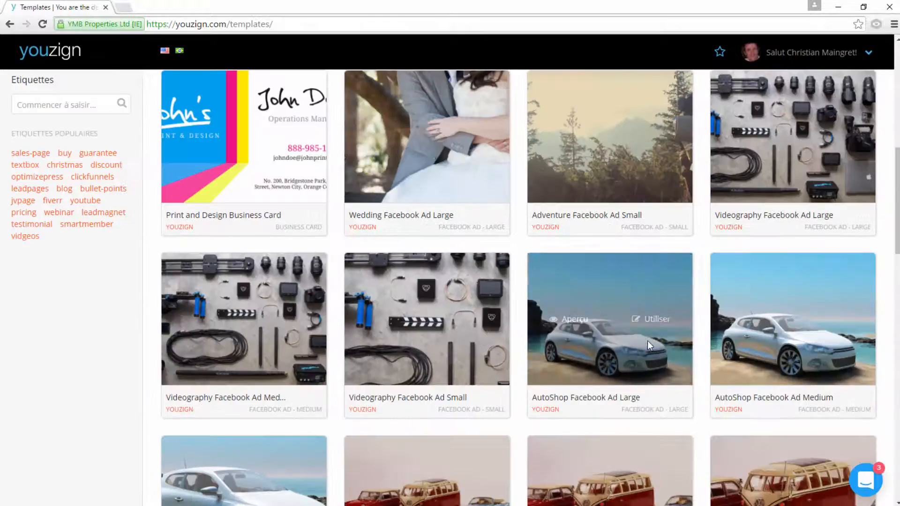
pyautogui.scroll(2, 644, 336)
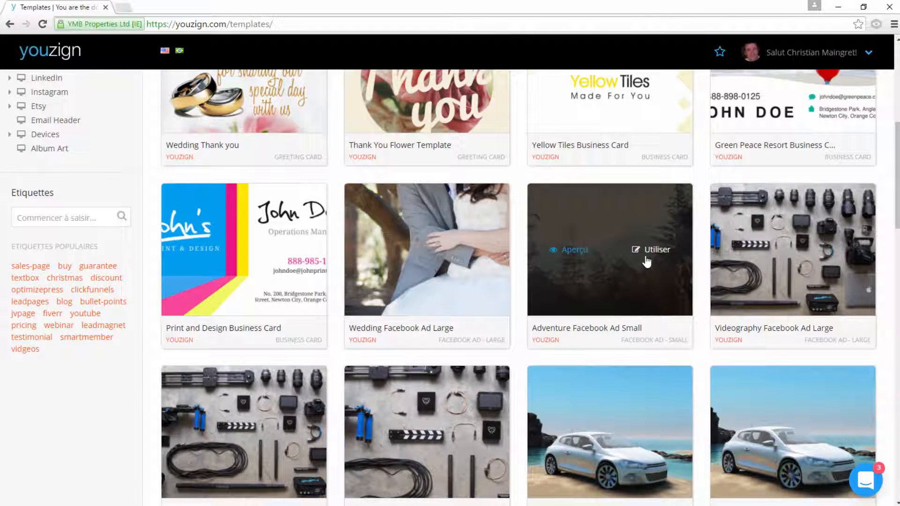
# Preview the Adventure Facebook Ad Small template and close the preview
pyautogui.click(580, 253)
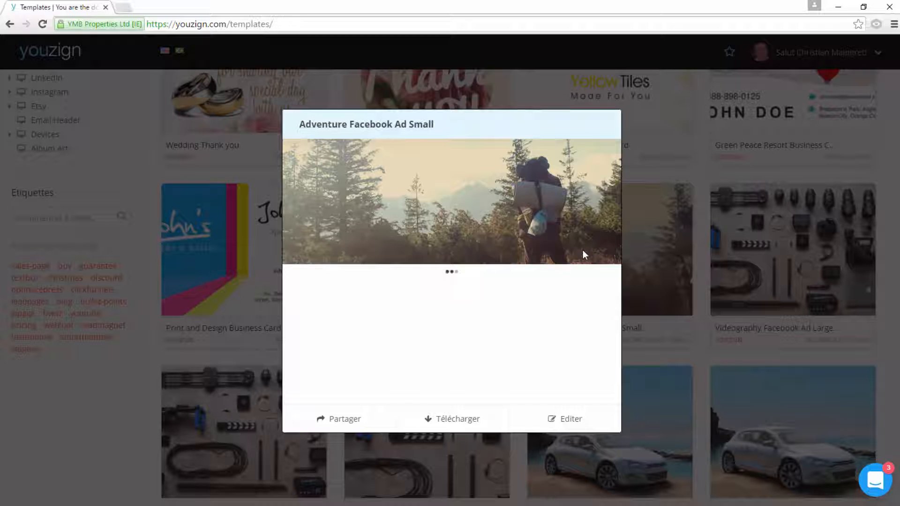
pyautogui.click(671, 133)
# Use the Adventure Facebook Ad Small template for a new design and save it under the title "Professionnelle"
pyautogui.moveTo(584, 263)
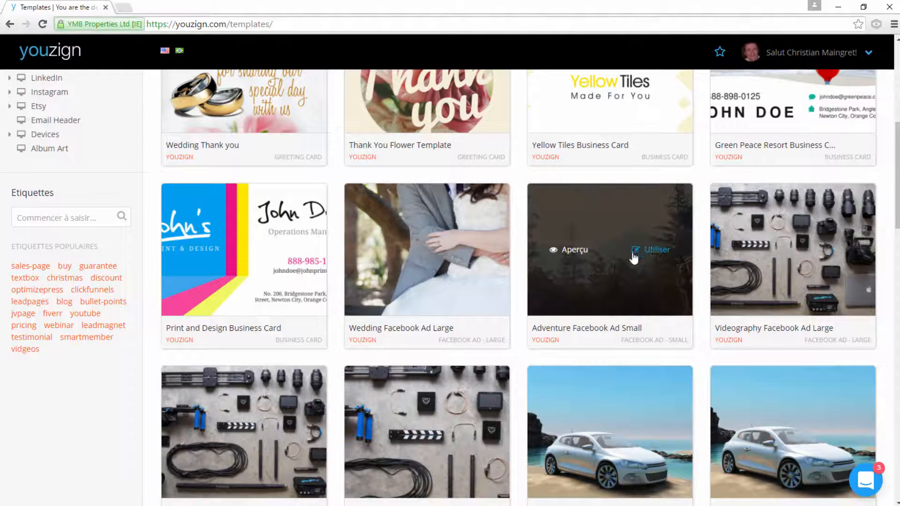
pyautogui.click(657, 252)
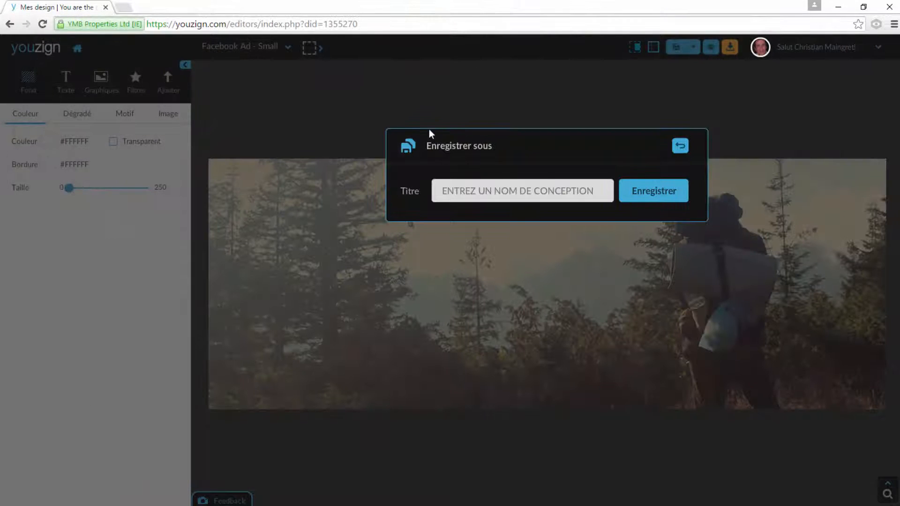
pyautogui.click(551, 186)
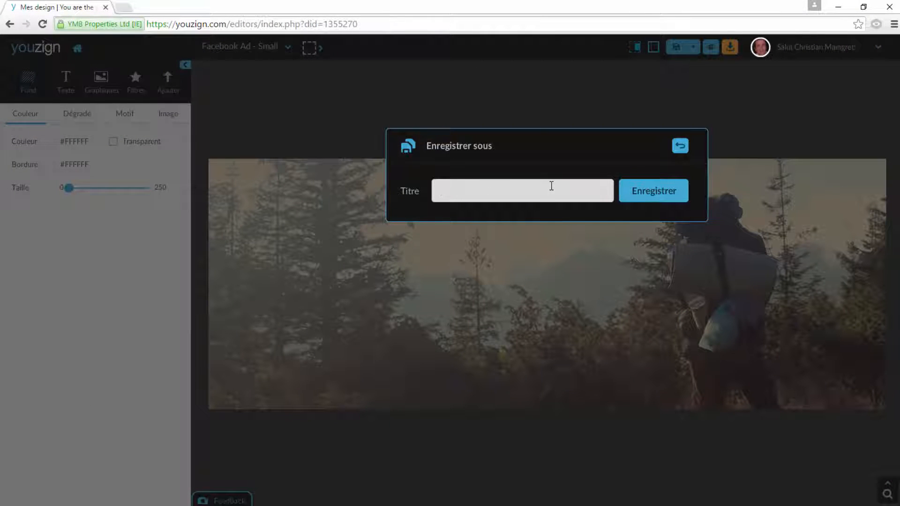
pyautogui.write('Professionnelle')
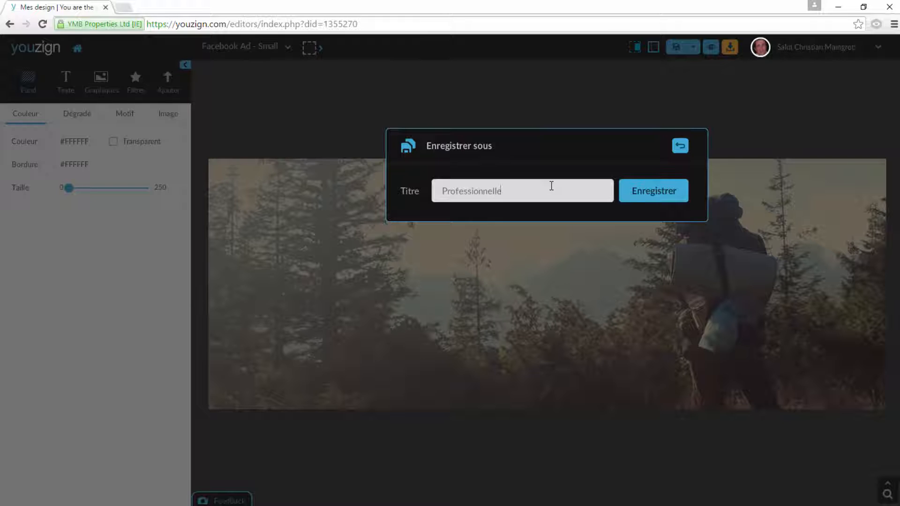
pyautogui.click(654, 201)
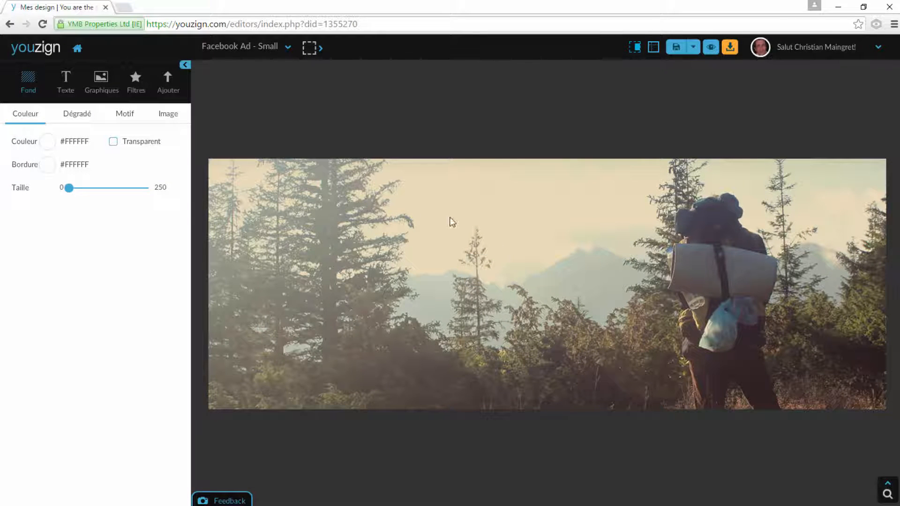
# Add a headline (Titre) near the banner's upper edge and replace its text with "VIDEOTUTORIEL"
pyautogui.click(65, 84)
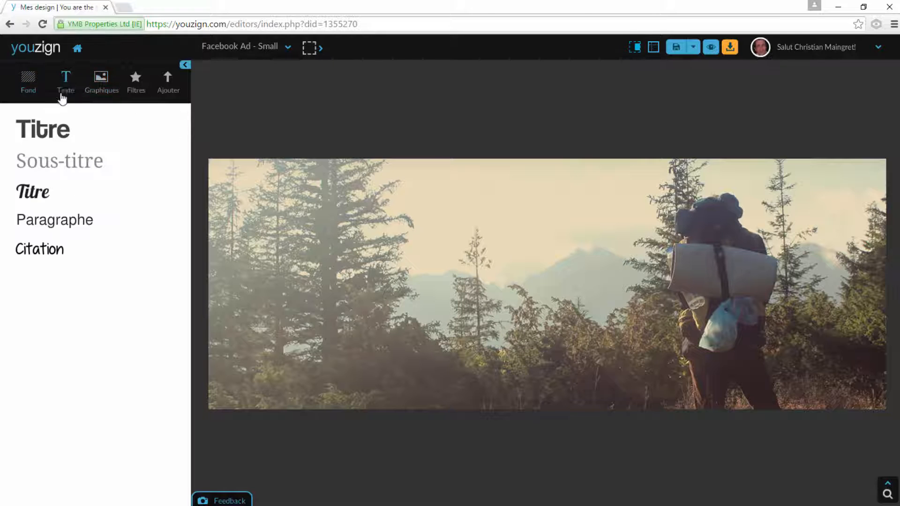
pyautogui.click(41, 140)
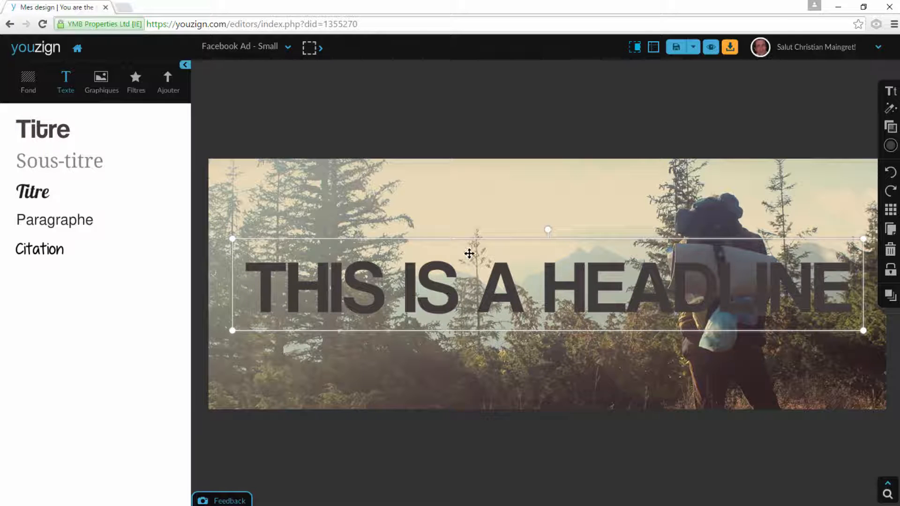
pyautogui.moveTo(473, 270); pyautogui.dragTo(455, 201)
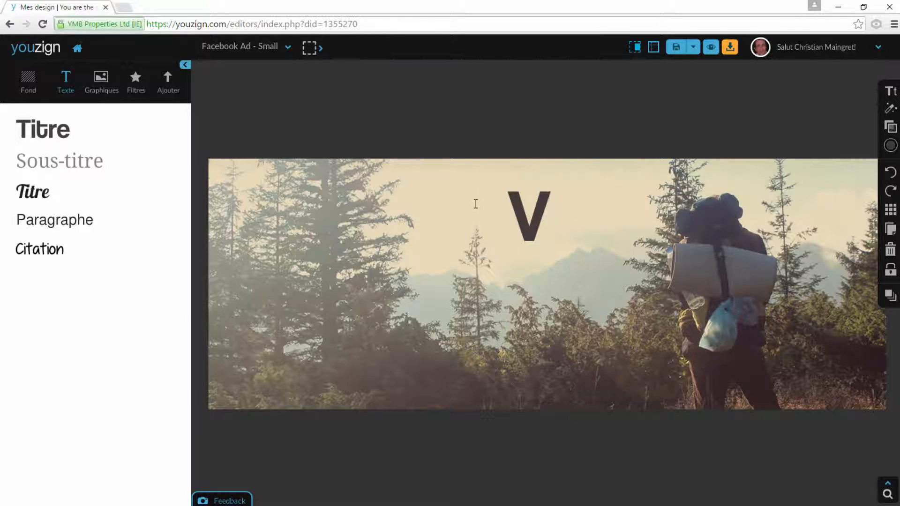
pyautogui.write('i')
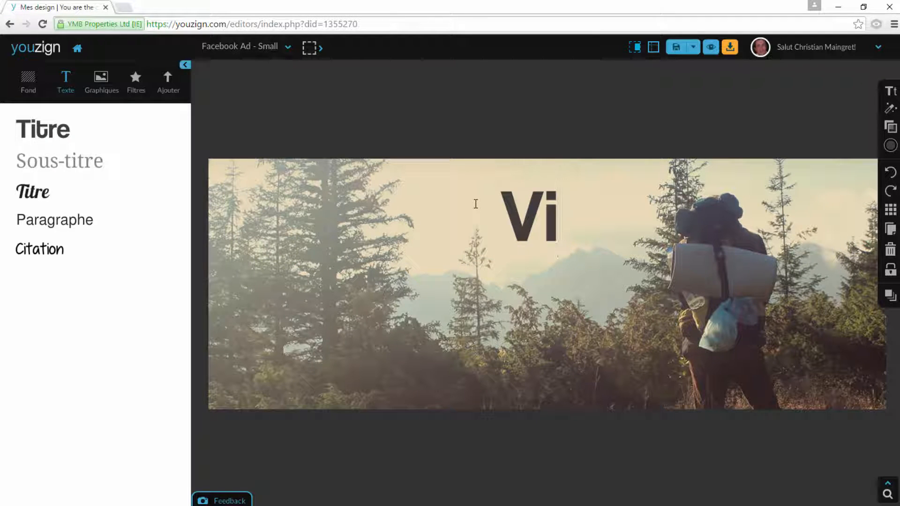
pyautogui.press('BackSpace')
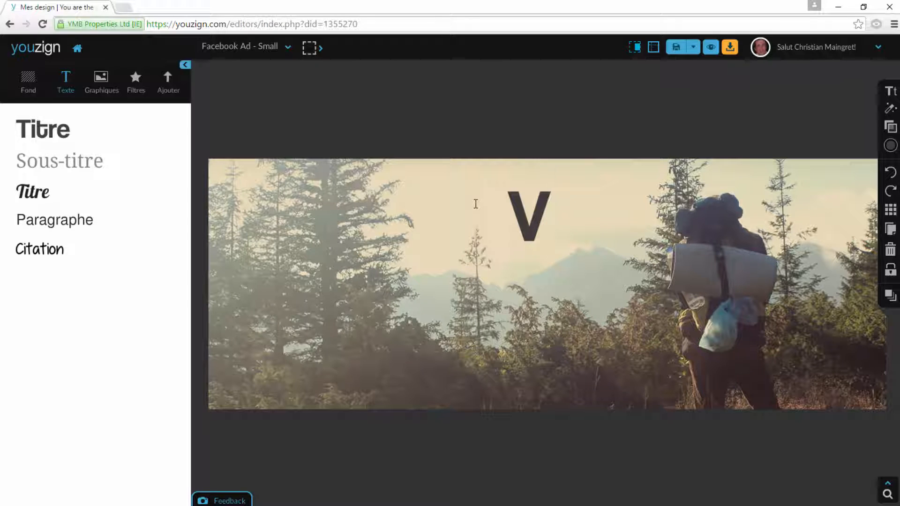
pyautogui.write('IDEOTUTORIEL')
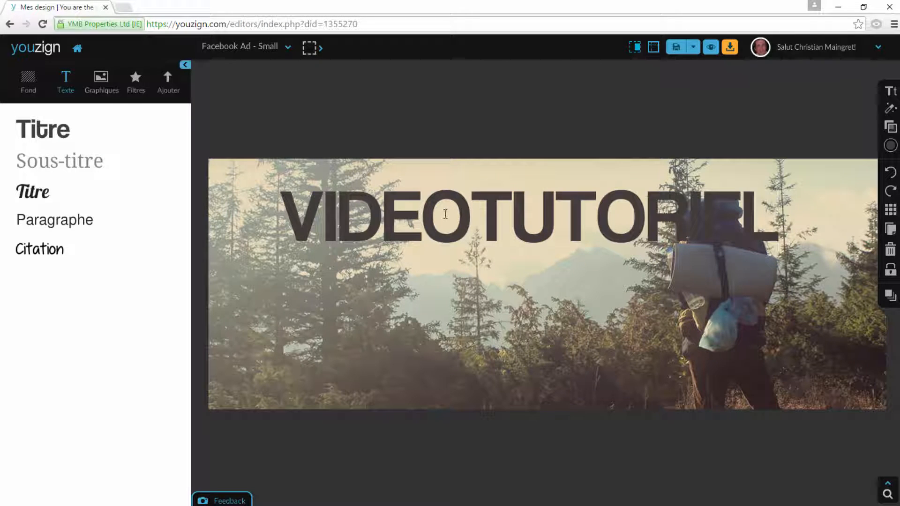
# Set the font size of the "VIDEOTUTORIEL" headline to 100
pyautogui.click(471, 214)
pyautogui.click(891, 94)
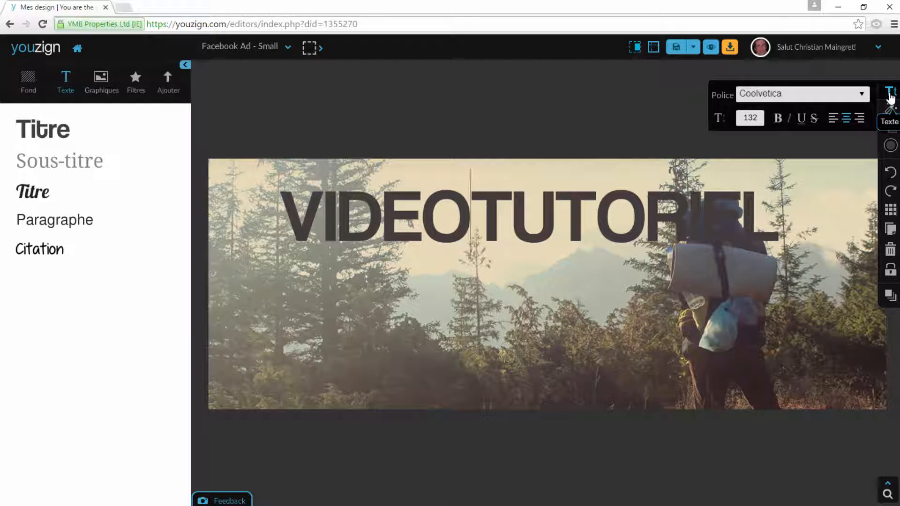
pyautogui.doubleClick(751, 118)
pyautogui.write('100')
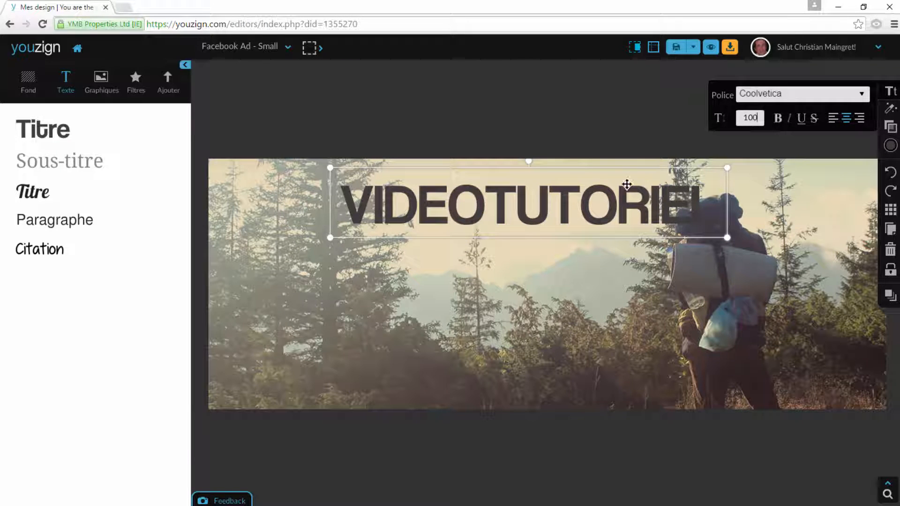
# Move the headline to the banner's upper-left area, clear of the hiker, and colour it bright blue
pyautogui.moveTo(546, 184); pyautogui.dragTo(444, 184)
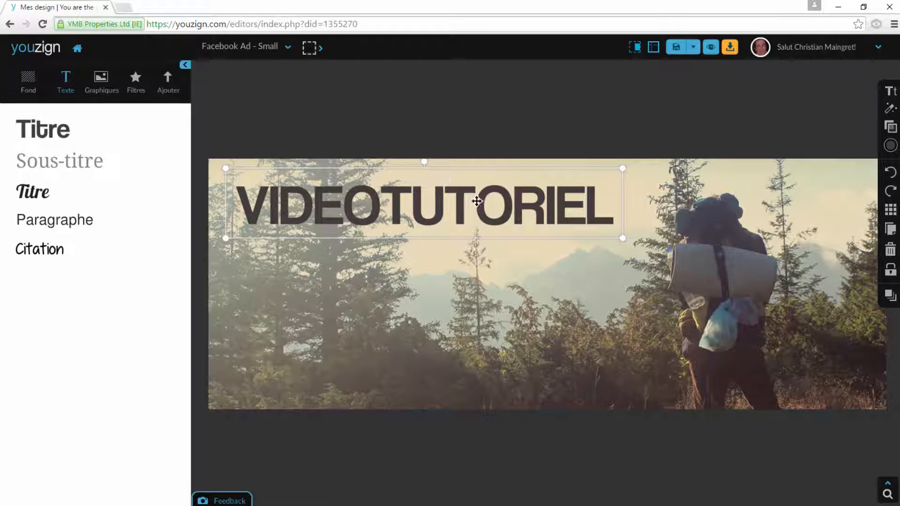
pyautogui.click(894, 149)
pyautogui.click(742, 211)
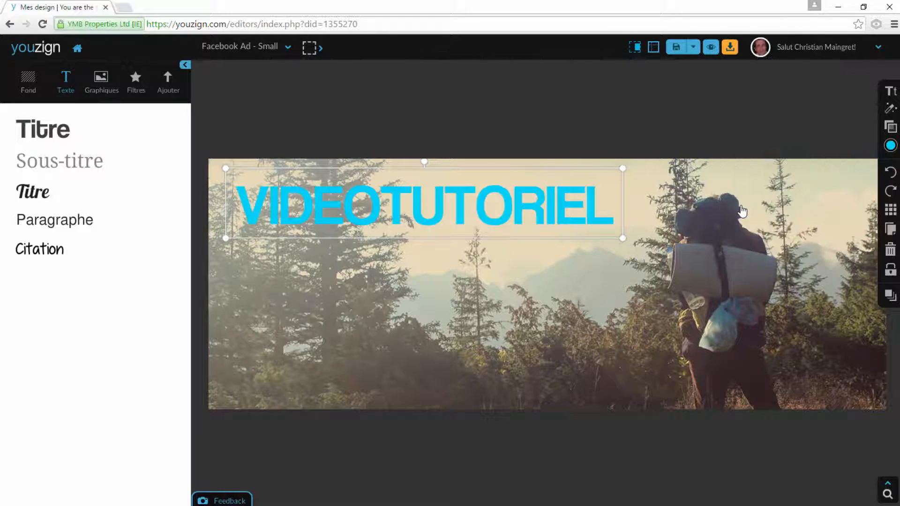
# Add a subheading (Sous-titre) below the headline and replace its text with "Une question une video"
pyautogui.click(57, 167)
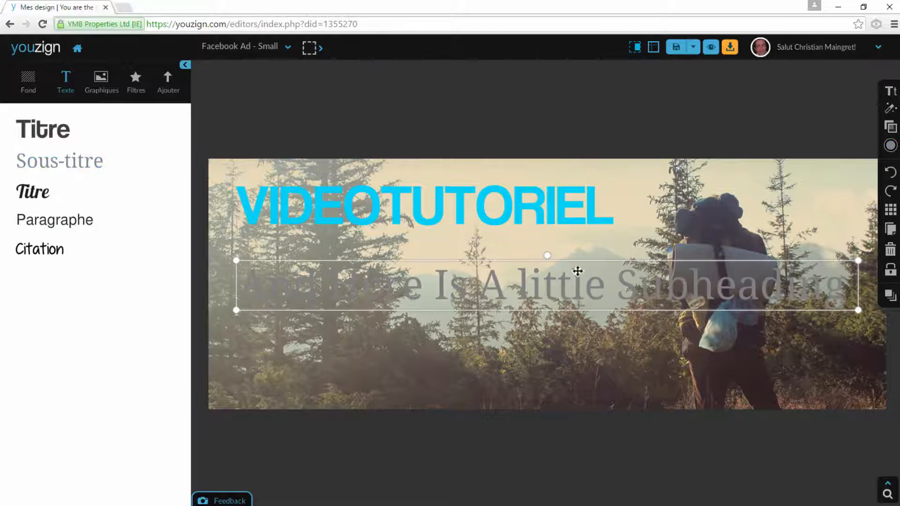
pyautogui.doubleClick(518, 294)
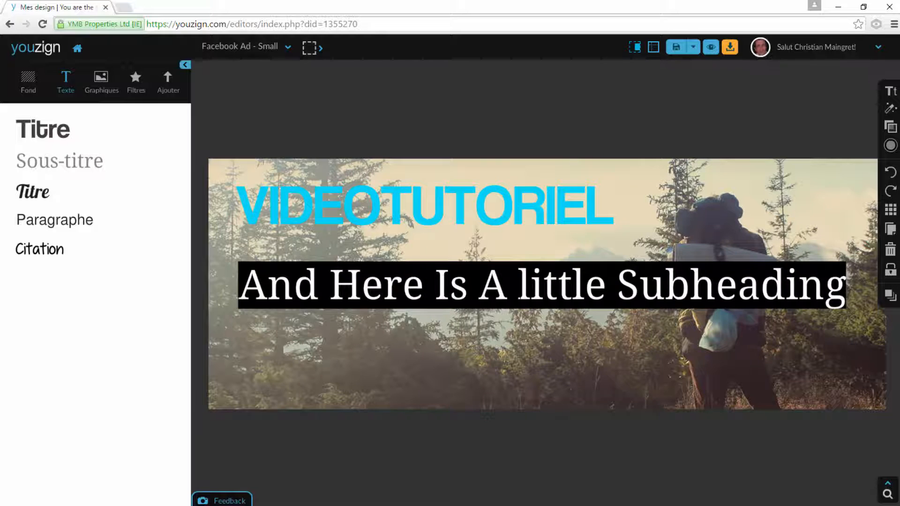
pyautogui.write('Une question une video')
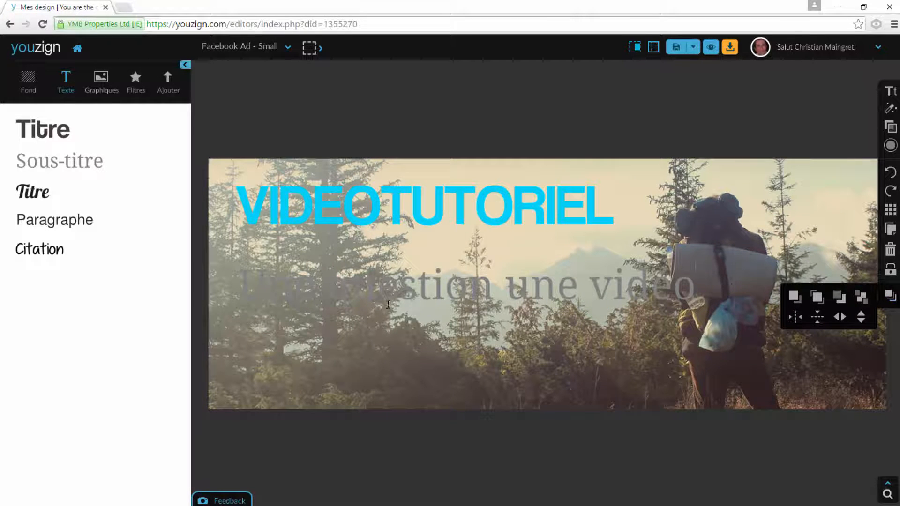
# Colour the "Une question une vidéo" subheading dark blue and move it up directly beneath the headline
pyautogui.click(489, 291)
pyautogui.click(892, 146)
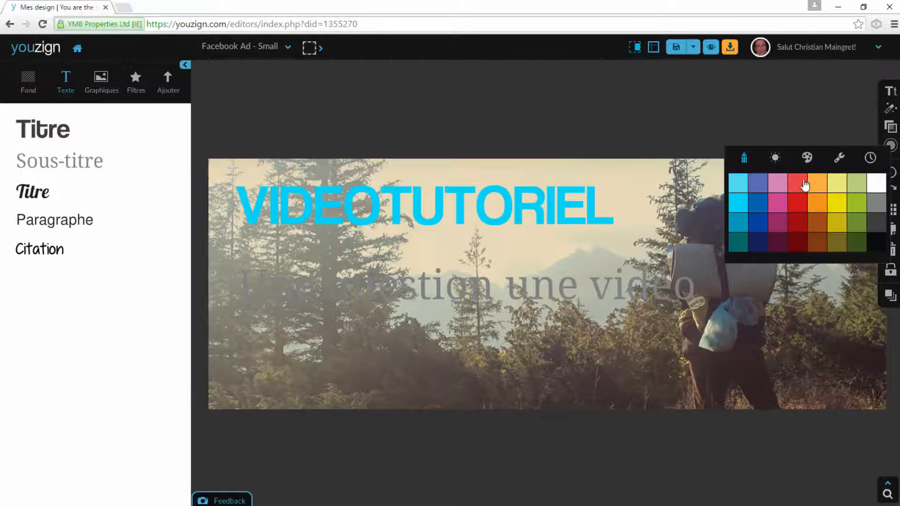
pyautogui.click(754, 231)
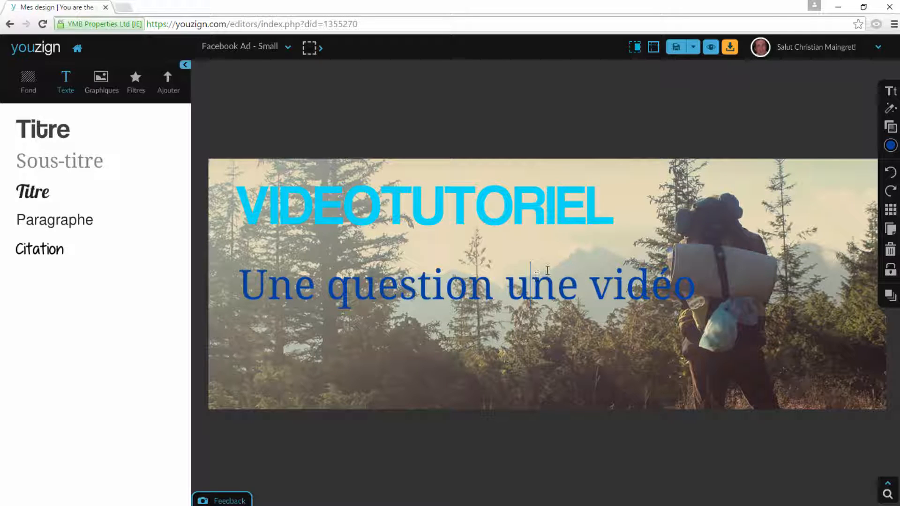
pyautogui.click(493, 302)
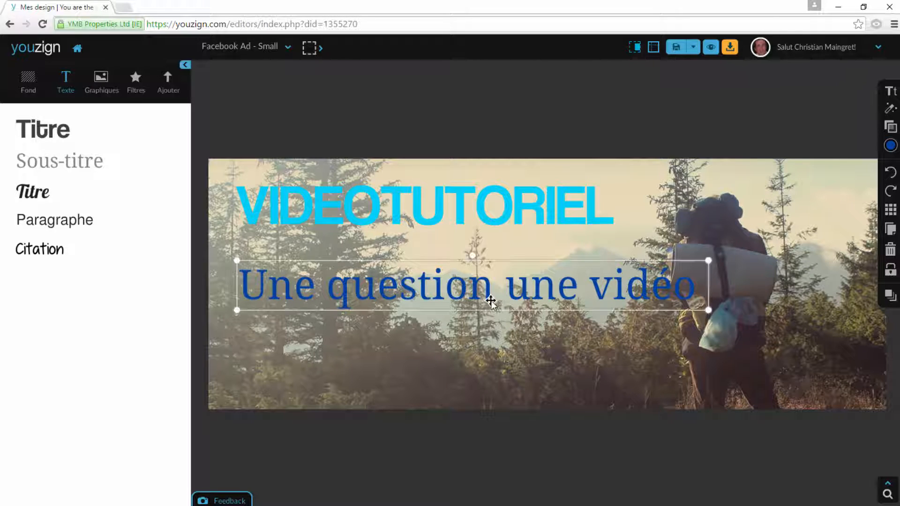
pyautogui.moveTo(470, 266)
pyautogui.mouseDown()
pyautogui.moveTo(458, 251)
pyautogui.moveTo(470, 253)
pyautogui.mouseUp()
# Shift the hiker background photo slightly up and to the right, and review its effect and opacity settings
pyautogui.click(539, 347)
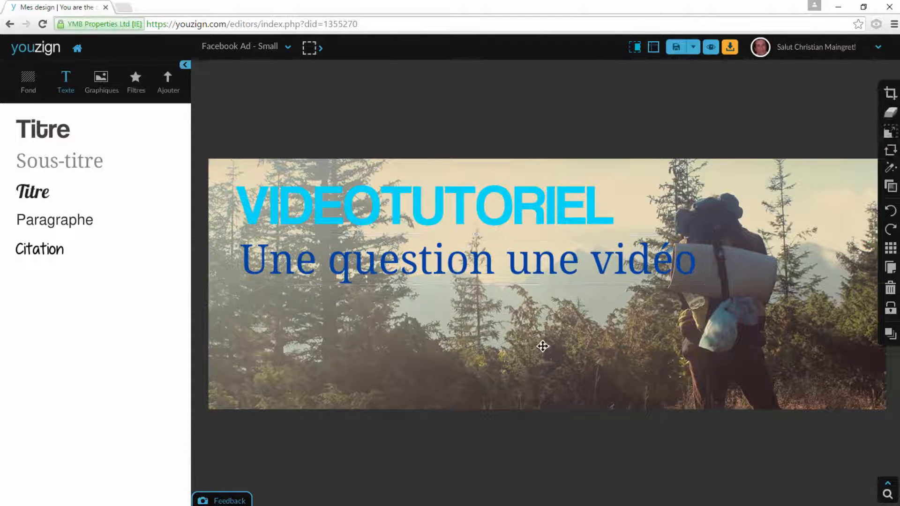
pyautogui.moveTo(541, 345); pyautogui.dragTo(553, 318)
pyautogui.click(890, 168)
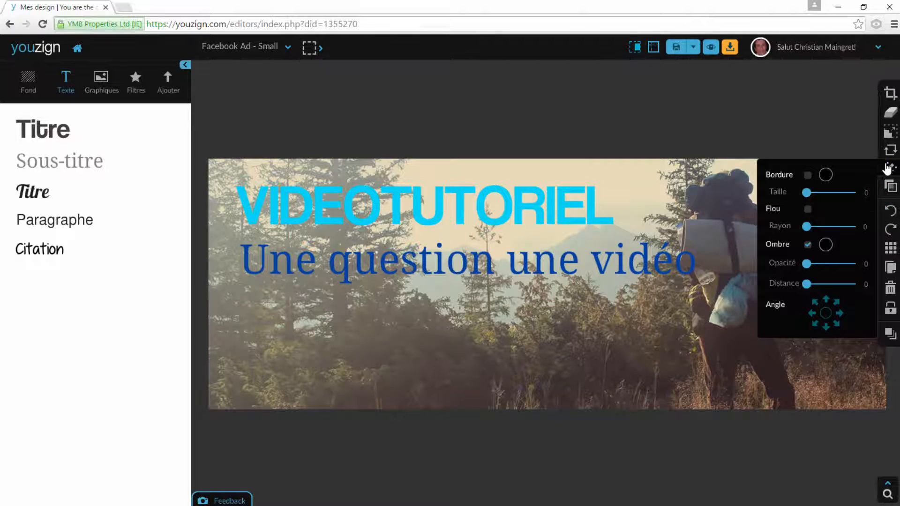
pyautogui.moveTo(890, 187)
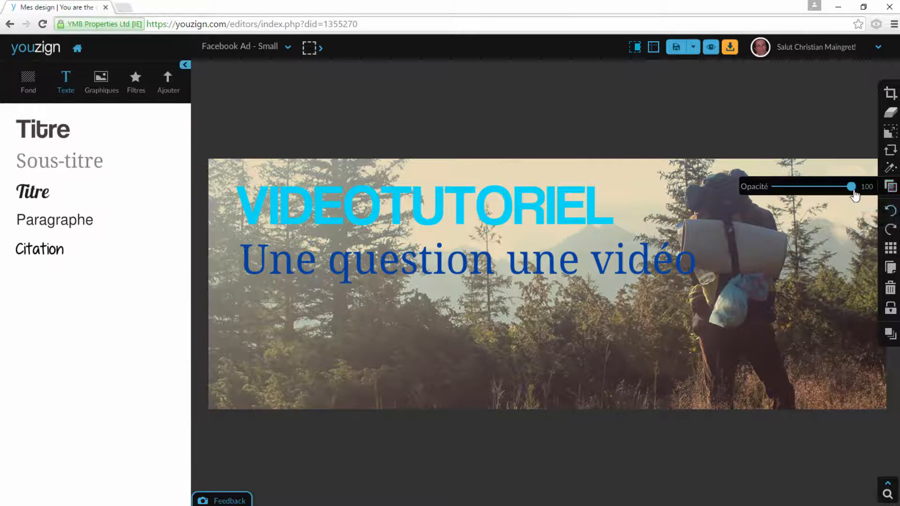
pyautogui.moveTo(854, 194)
pyautogui.mouseDown()
pyautogui.moveTo(815, 199)
pyautogui.moveTo(853, 194)
pyautogui.mouseUp()
pyautogui.click(890, 249)
pyautogui.click(890, 249)
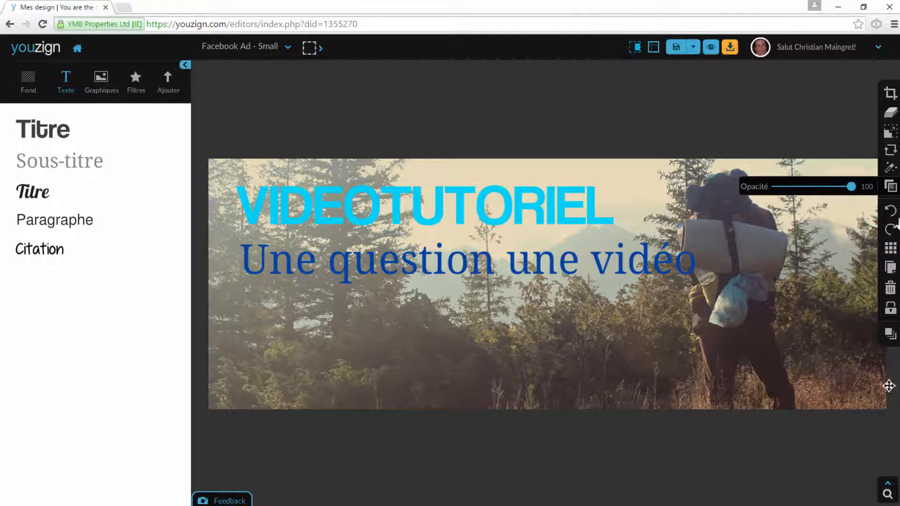
# Shift the subheading and headline closer to the banner's upper-left corner with the grid overlay shown, and hide the grid
pyautogui.click(653, 47)
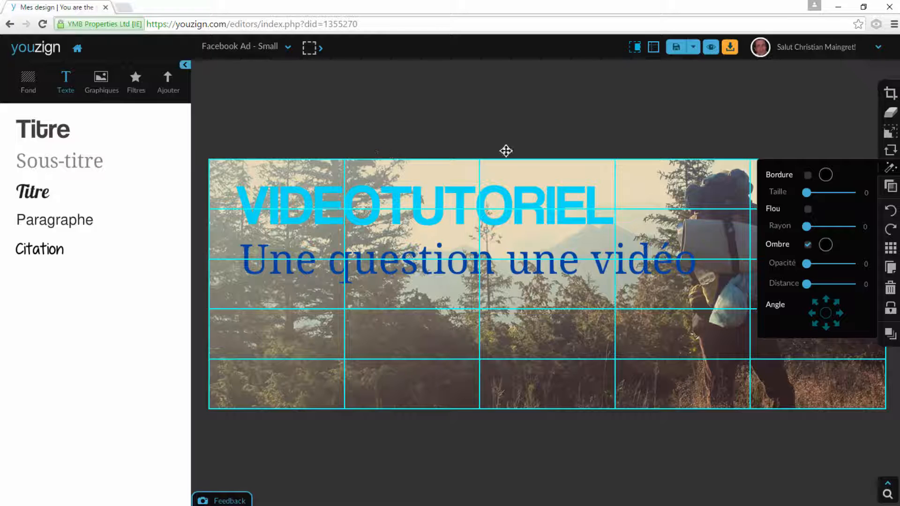
pyautogui.click(412, 278)
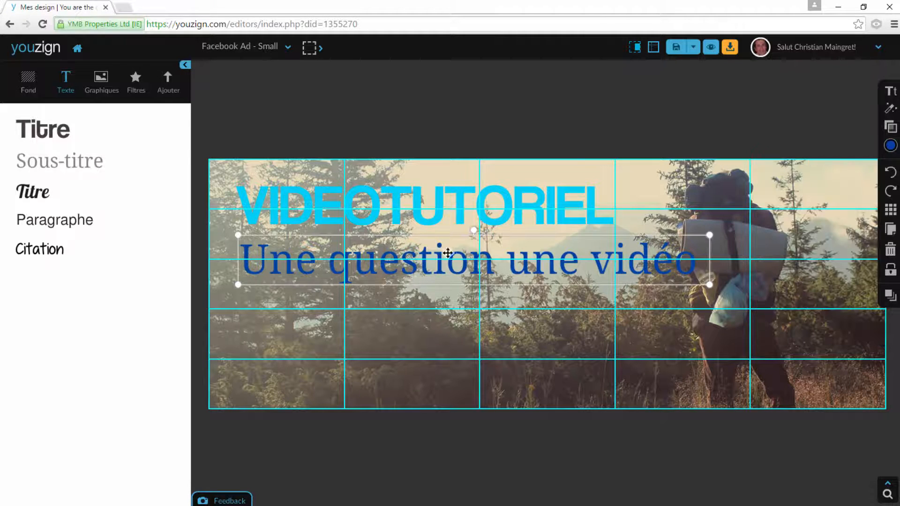
pyautogui.moveTo(449, 239); pyautogui.dragTo(426, 221)
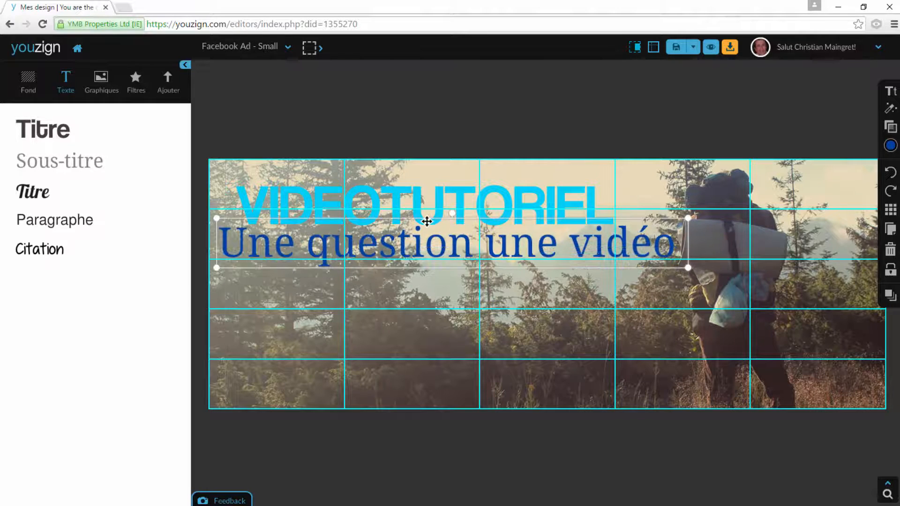
pyautogui.click(460, 181)
pyautogui.moveTo(459, 181); pyautogui.dragTo(448, 175)
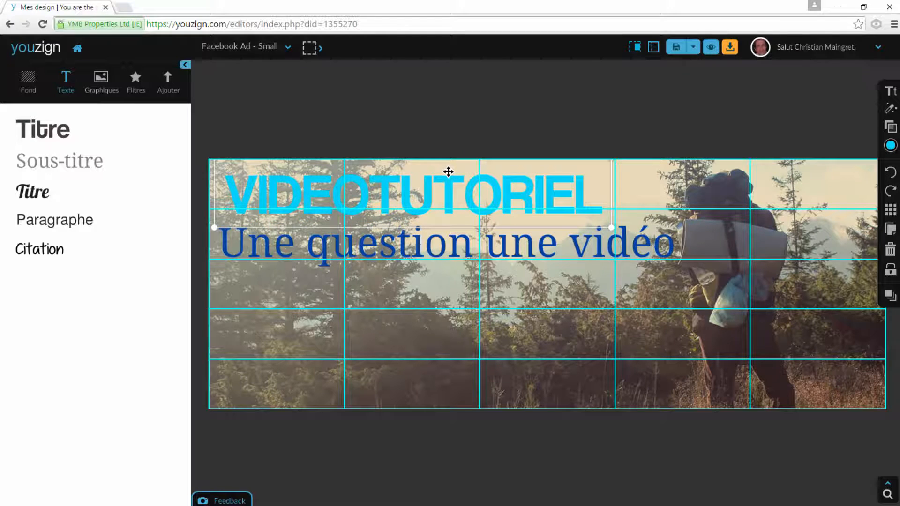
pyautogui.click(518, 249)
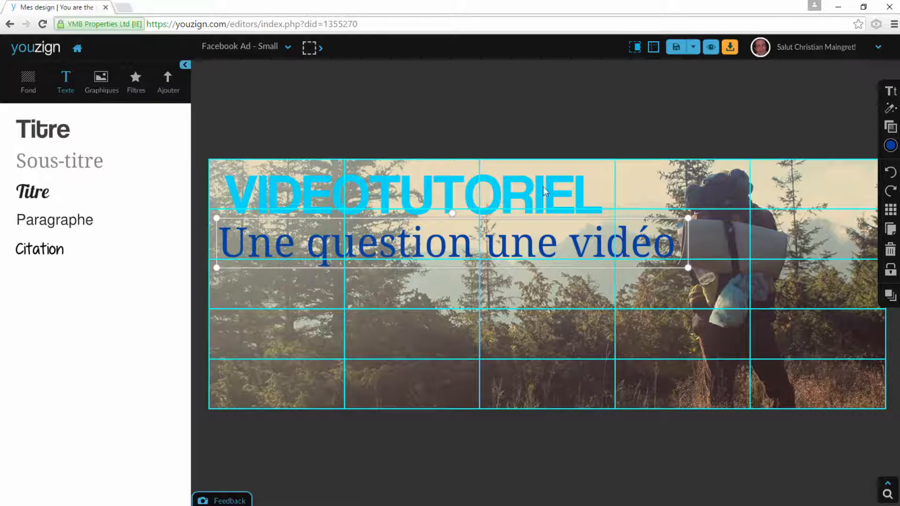
pyautogui.click(654, 53)
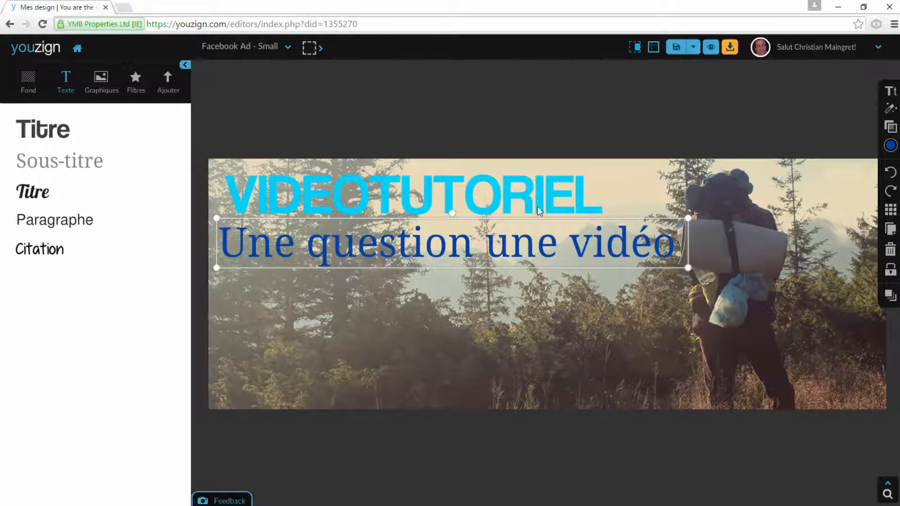
pyautogui.click(568, 210)
pyautogui.click(564, 253)
pyautogui.click(889, 299)
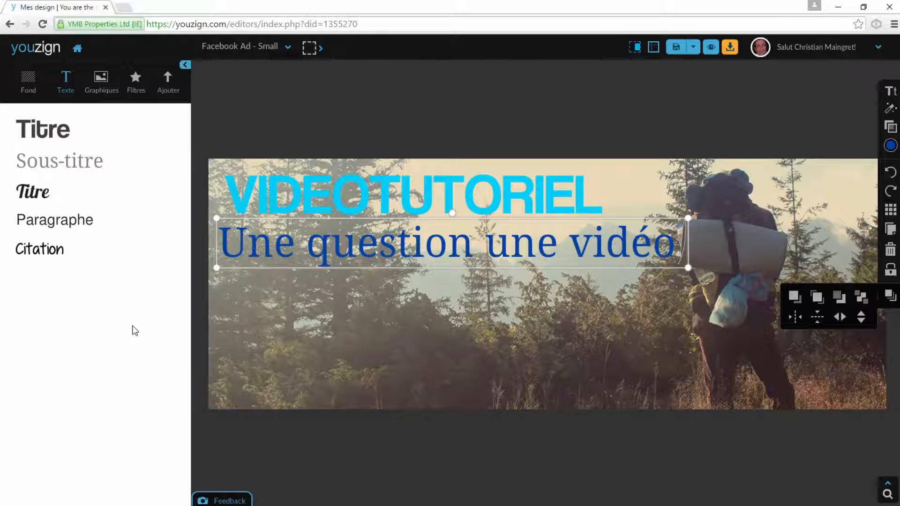
# Try the yellow linear gradient as the banner's background
pyautogui.click(457, 326)
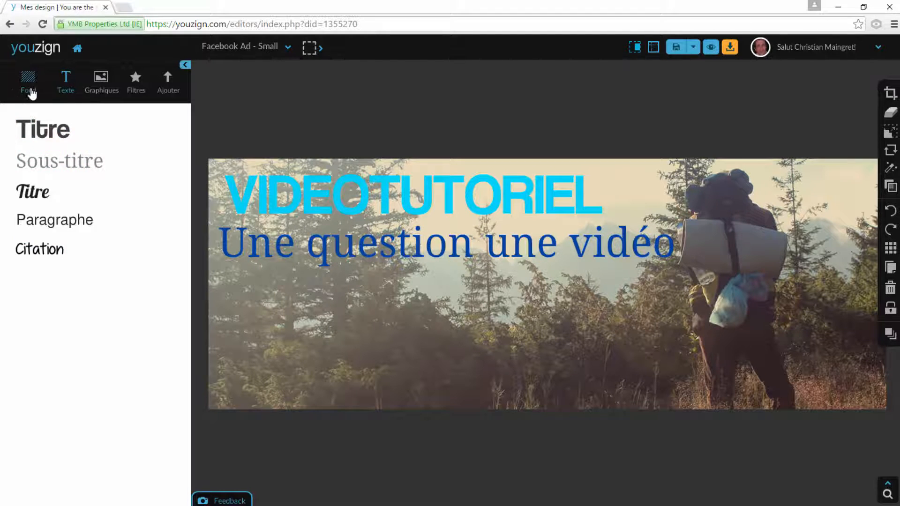
pyautogui.click(31, 79)
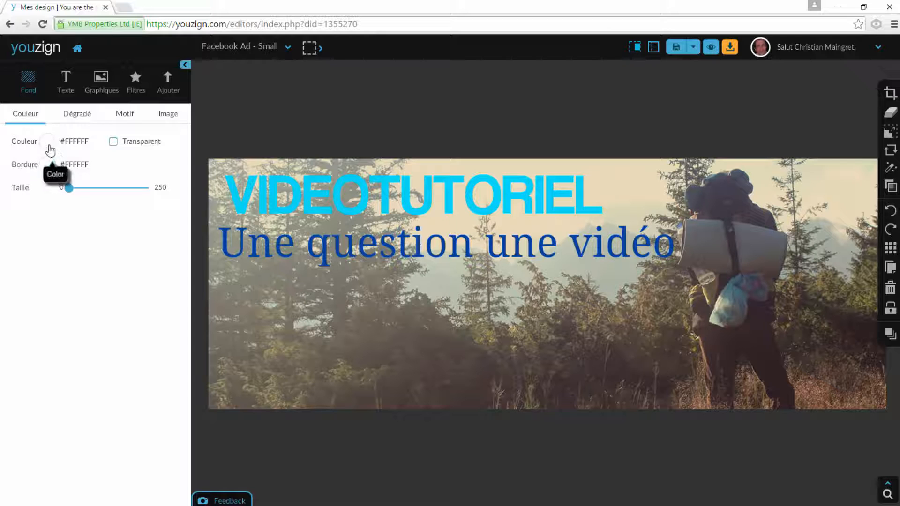
pyautogui.click(78, 120)
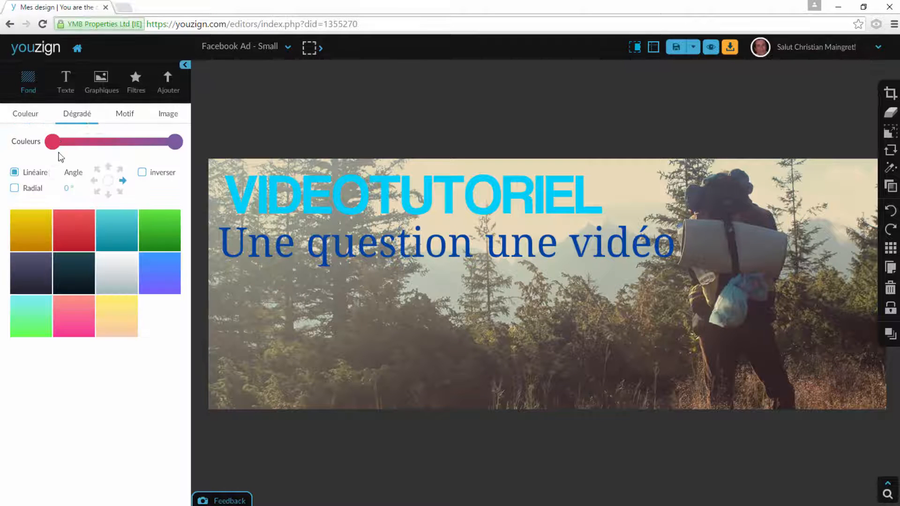
pyautogui.click(31, 222)
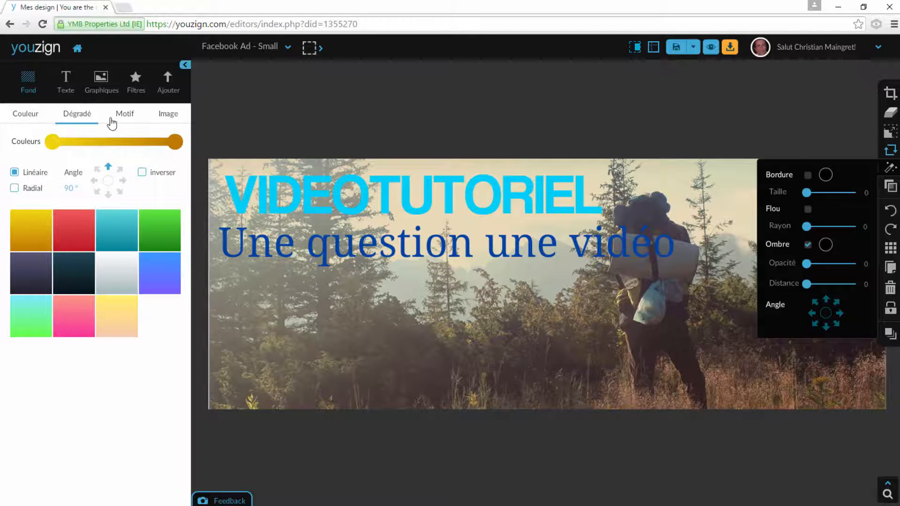
# Replace the banner's background with the dark desk photo showing a coffee cup, phone and keyboard
pyautogui.click(127, 118)
pyautogui.click(166, 118)
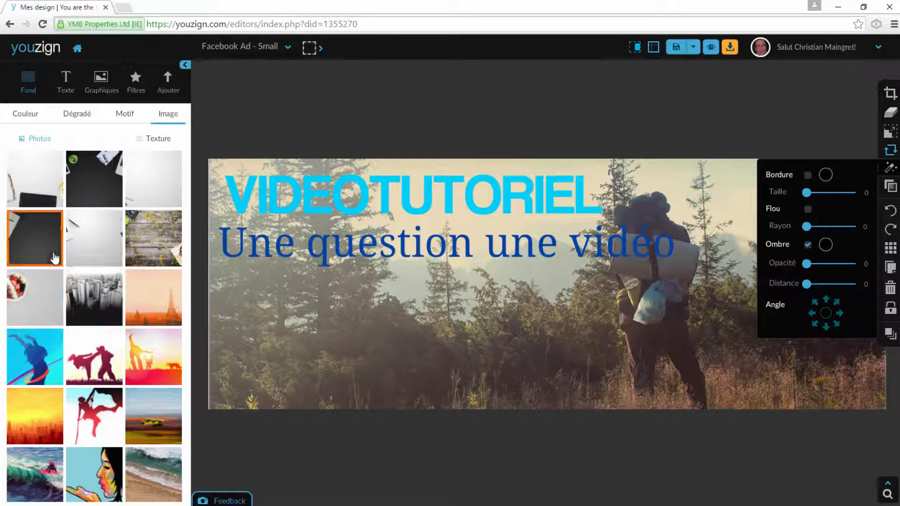
pyautogui.click(36, 257)
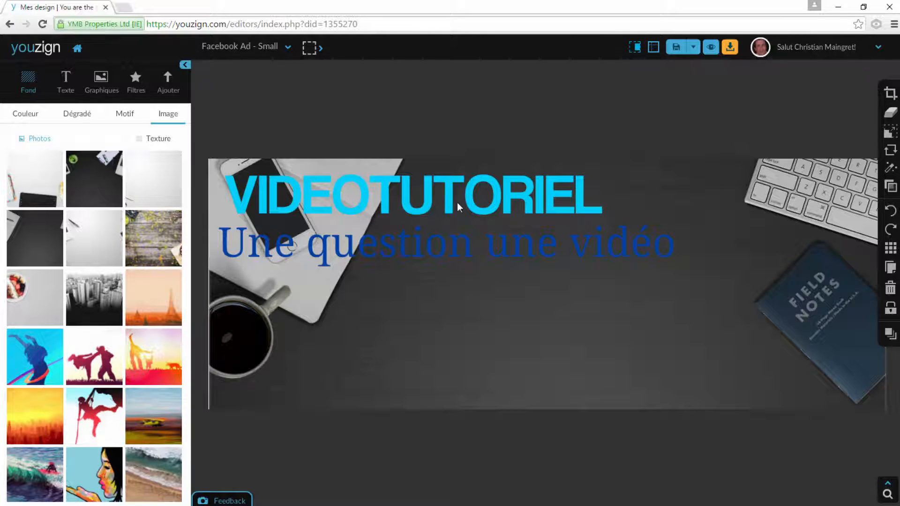
# Try dark blue and lime green on the "VIDEOTUTORIEL" headline, and settle on a darker olive green
pyautogui.click(485, 193)
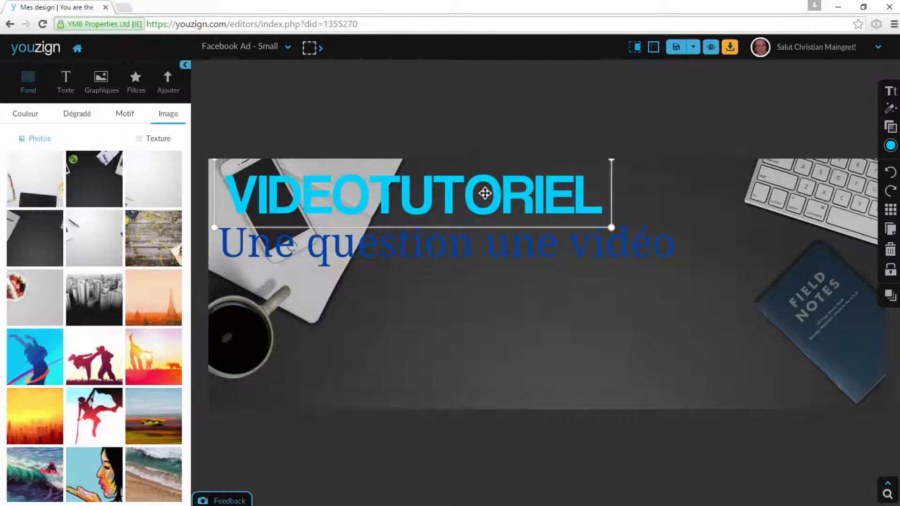
pyautogui.click(891, 146)
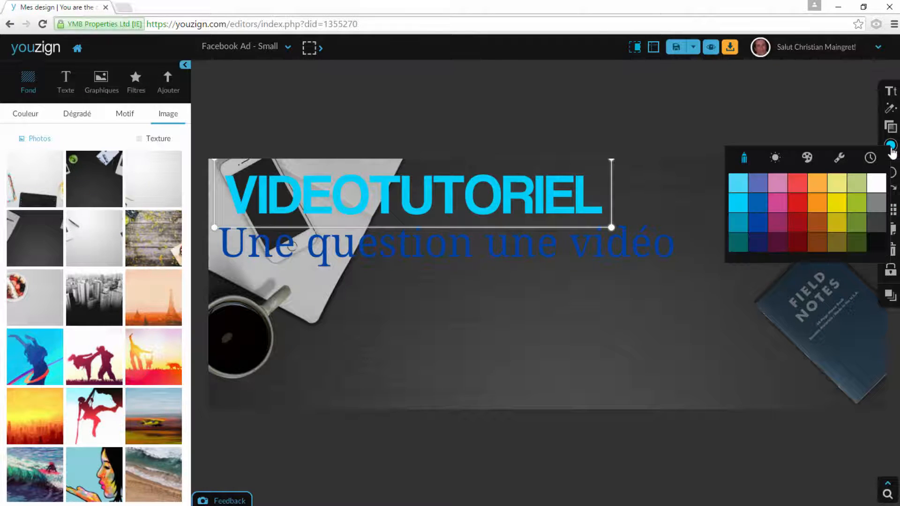
pyautogui.click(761, 233)
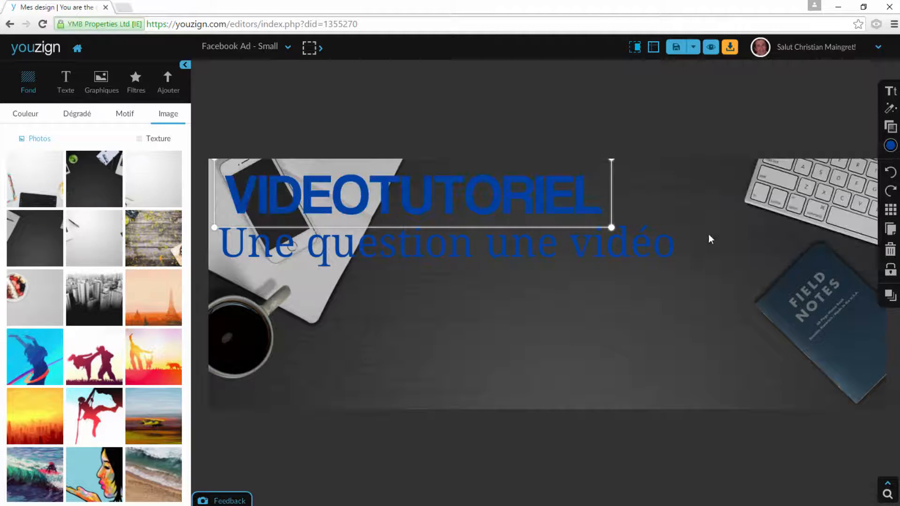
pyautogui.click(888, 147)
pyautogui.click(857, 208)
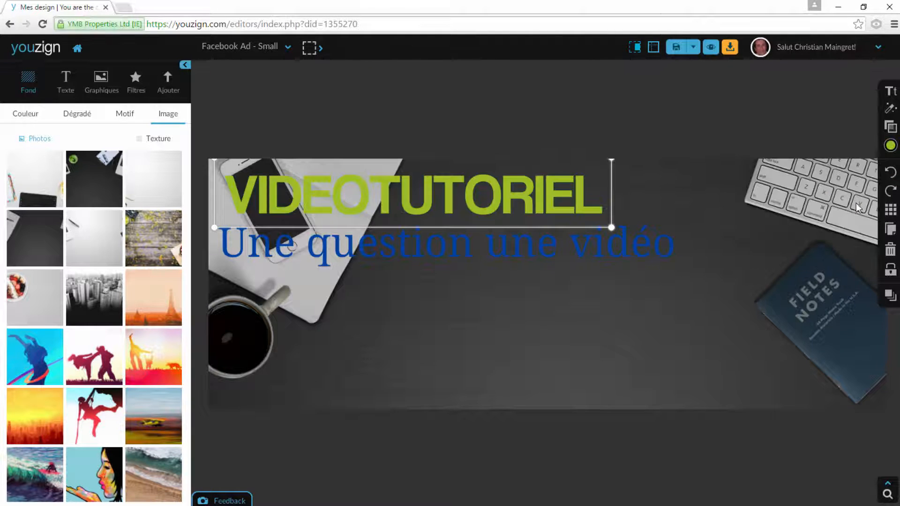
pyautogui.click(891, 127)
pyautogui.click(893, 146)
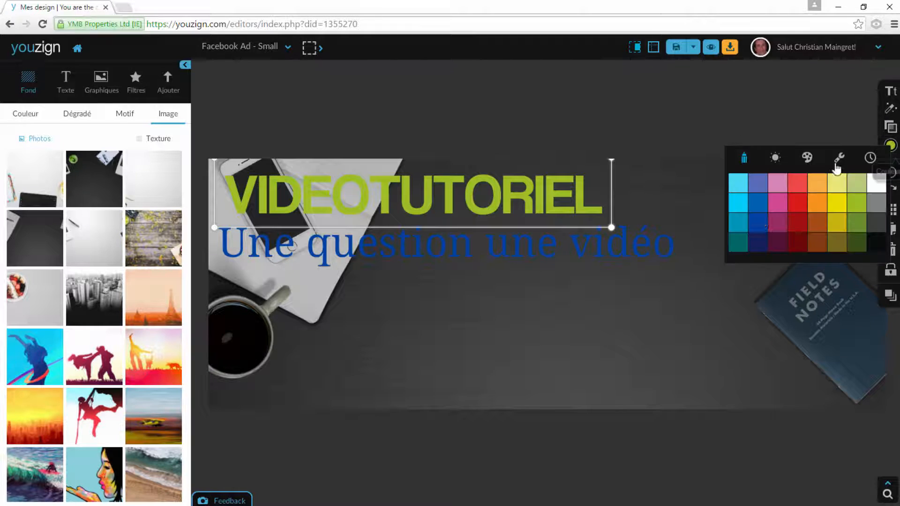
pyautogui.click(841, 225)
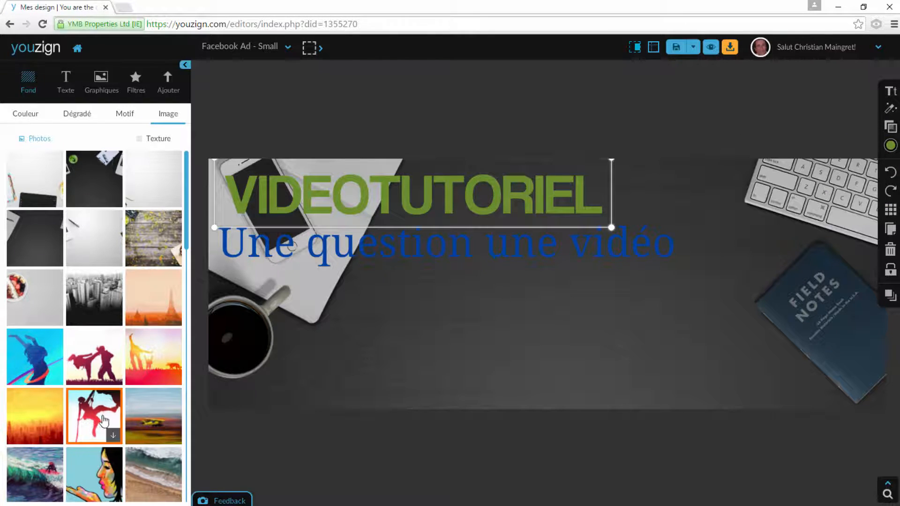
# Replace the banner's background with the dusk photo of futuristic white buildings beside a pool
pyautogui.scroll(-1, 107, 419)
pyautogui.scroll(-3, 108, 420)
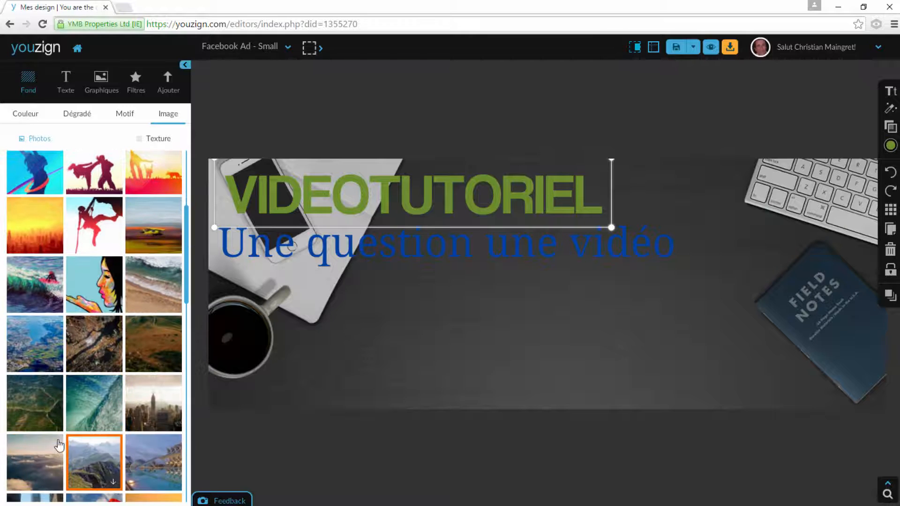
pyautogui.scroll(-2, 78, 443)
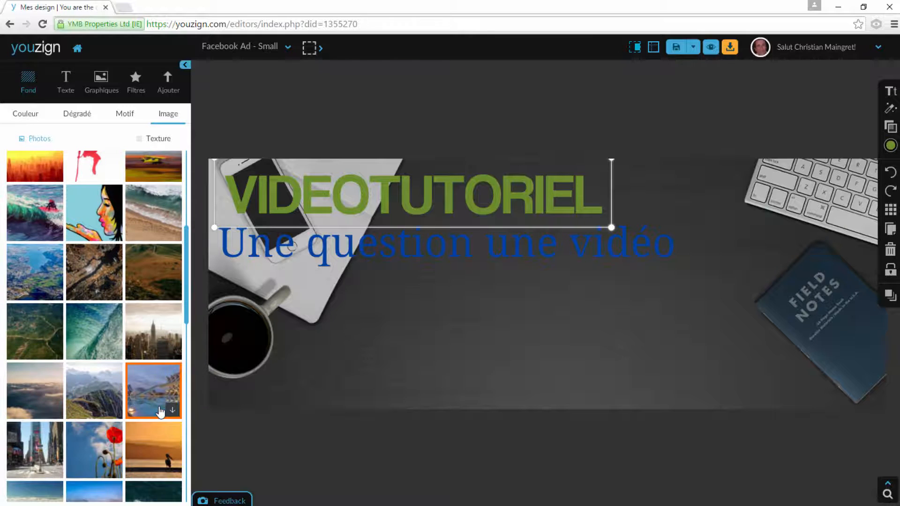
pyautogui.click(139, 429)
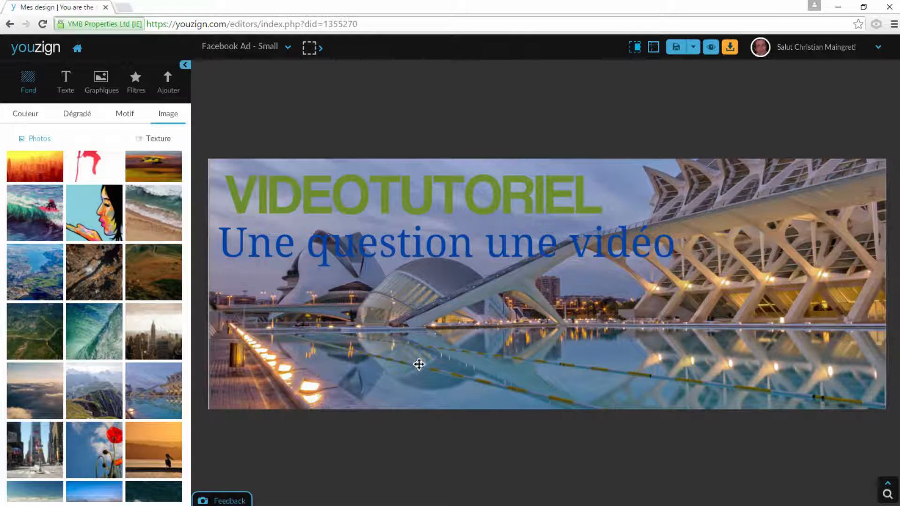
# Add the blue pencil vector graphic from the Academics category to the banner
pyautogui.click(100, 80)
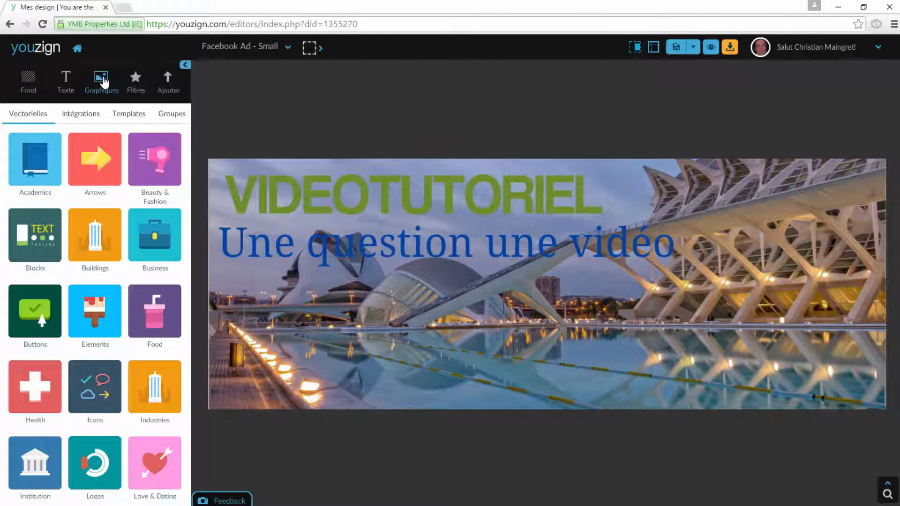
pyautogui.click(37, 160)
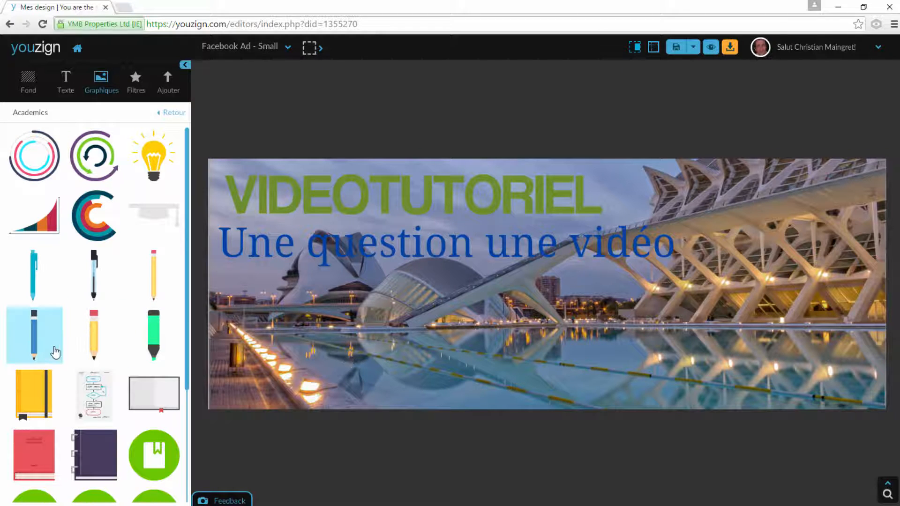
pyautogui.click(40, 349)
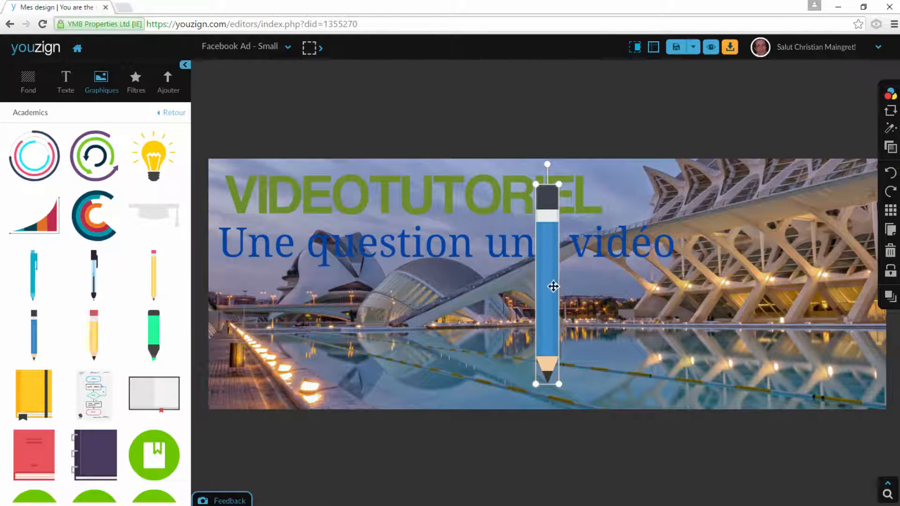
# Move the blue pencil to the banner's right side, shrink it to about half size and tilt it about 45° clockwise
pyautogui.moveTo(546, 285)
pyautogui.mouseDown()
pyautogui.moveTo(829, 288)
pyautogui.moveTo(814, 286)
pyautogui.mouseUp()
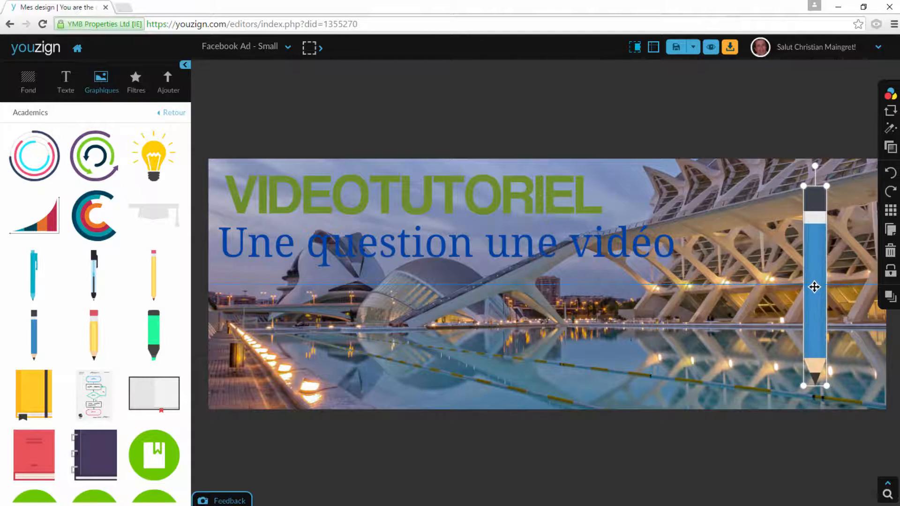
pyautogui.moveTo(826, 387)
pyautogui.mouseDown()
pyautogui.moveTo(780, 310)
pyautogui.moveTo(792, 276)
pyautogui.mouseUp()
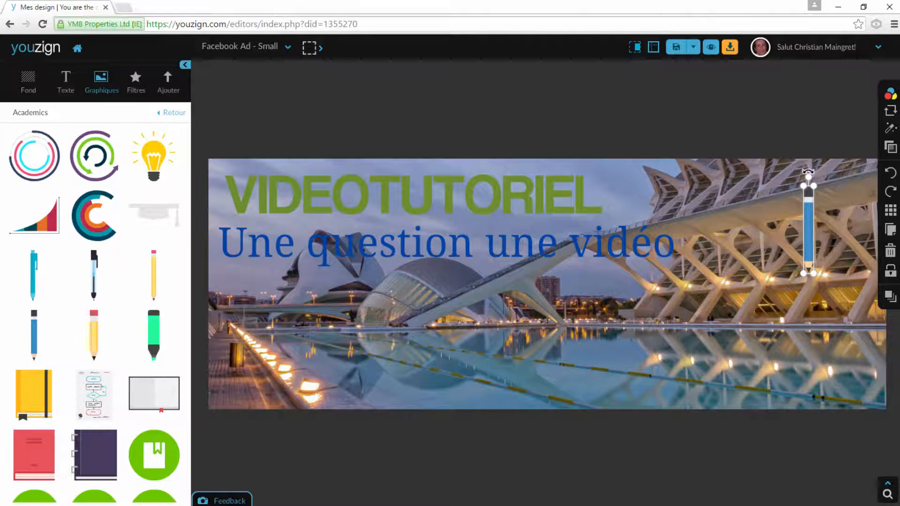
pyautogui.moveTo(808, 173)
pyautogui.mouseDown()
pyautogui.moveTo(778, 185)
pyautogui.moveTo(825, 174)
pyautogui.moveTo(852, 186)
pyautogui.mouseUp()
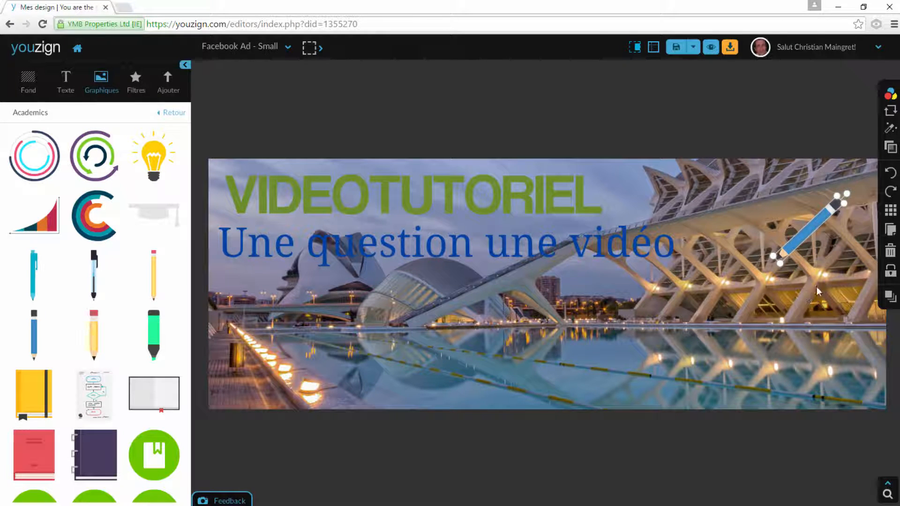
# Add the dark purple notebook graphic from the Academics category, move it below the subheading and shrink it to about 60% of its size
pyautogui.click(890, 128)
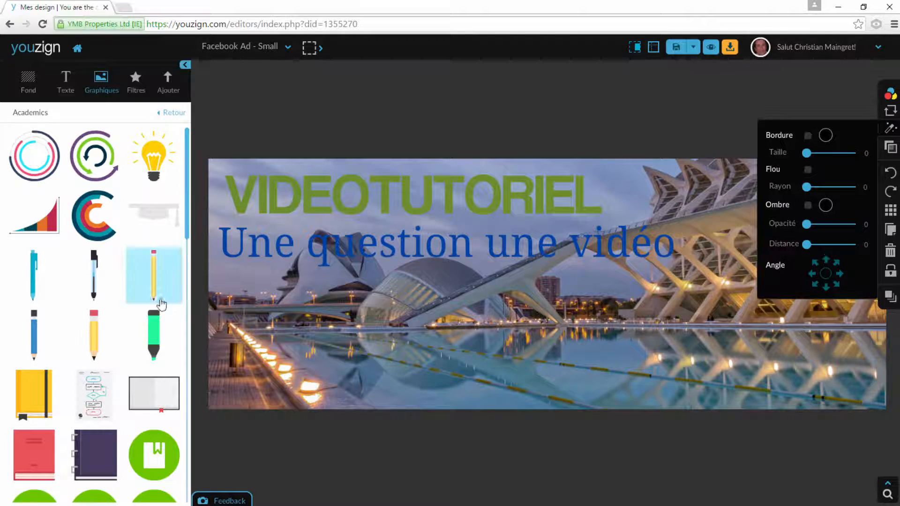
pyautogui.click(94, 463)
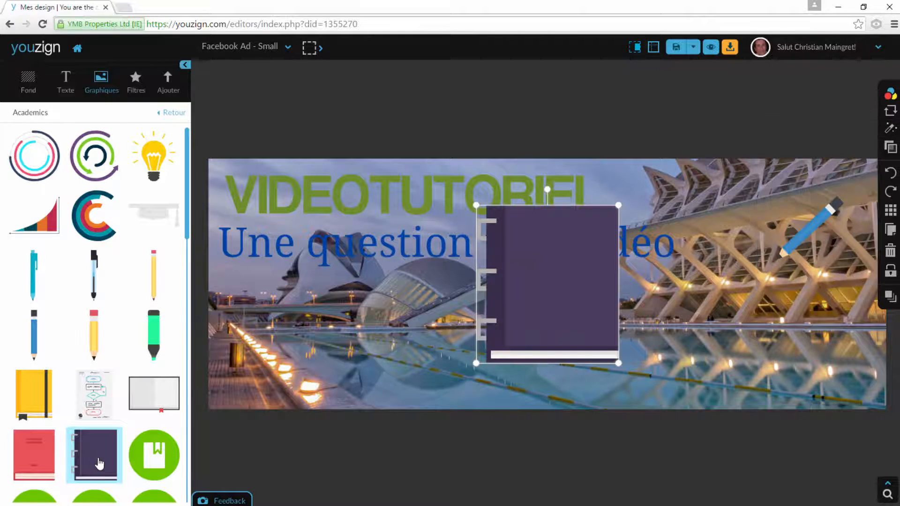
pyautogui.moveTo(581, 277); pyautogui.dragTo(413, 316)
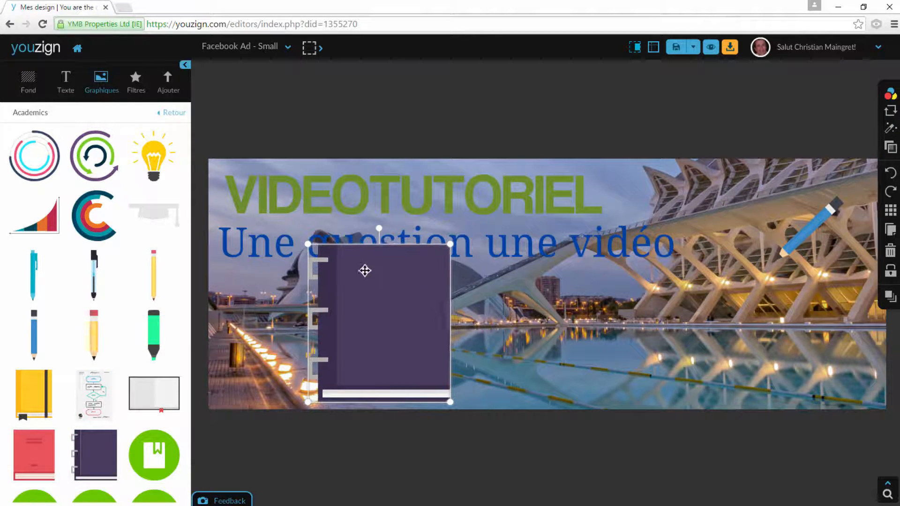
pyautogui.moveTo(308, 244); pyautogui.dragTo(365, 306)
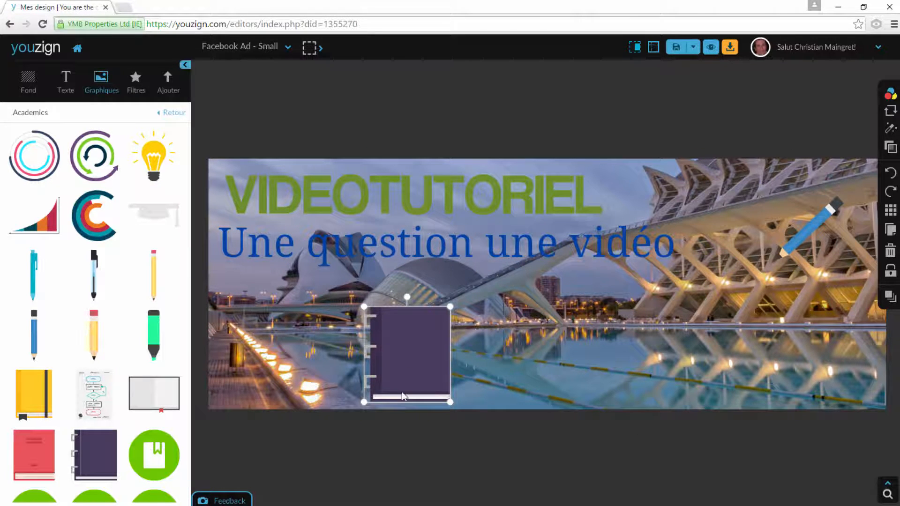
# Undo the recent graphic edits until both the notebook and the blue pencil are removed from the banner
pyautogui.click(889, 175)
pyautogui.click(889, 174)
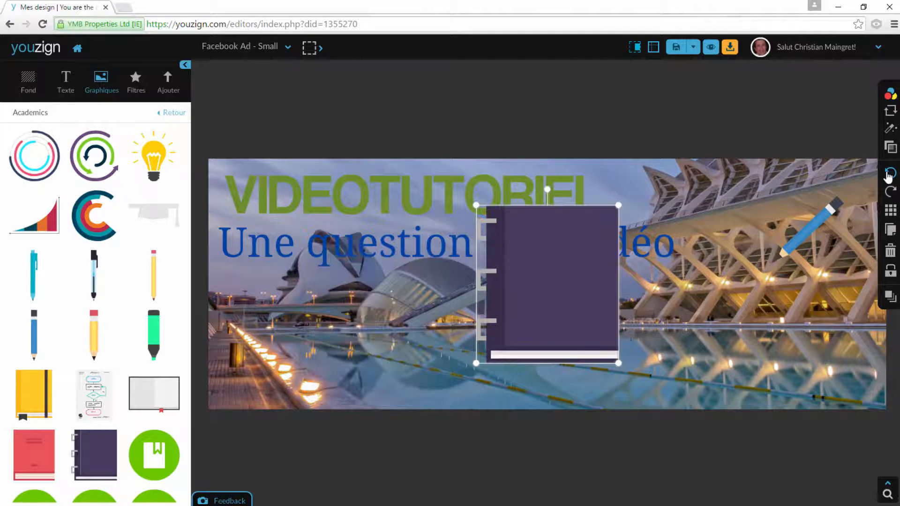
pyautogui.click(889, 174)
pyautogui.click(889, 175)
pyautogui.click(889, 175)
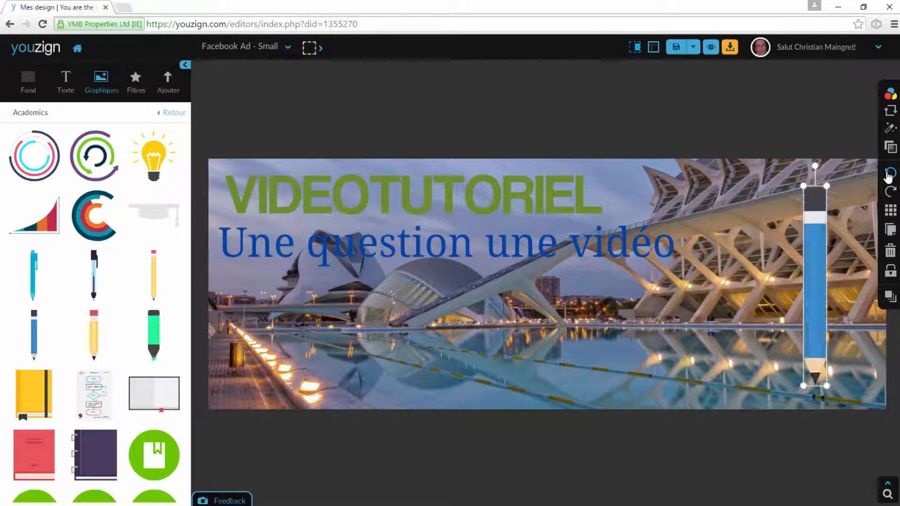
pyautogui.click(889, 174)
pyautogui.click(890, 175)
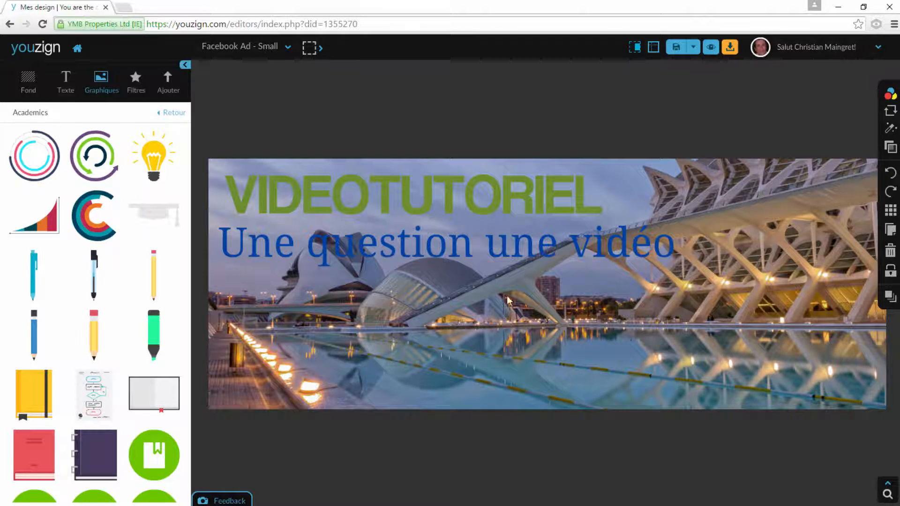
pyautogui.scroll(-1, 93, 399)
pyautogui.scroll(2, 93, 398)
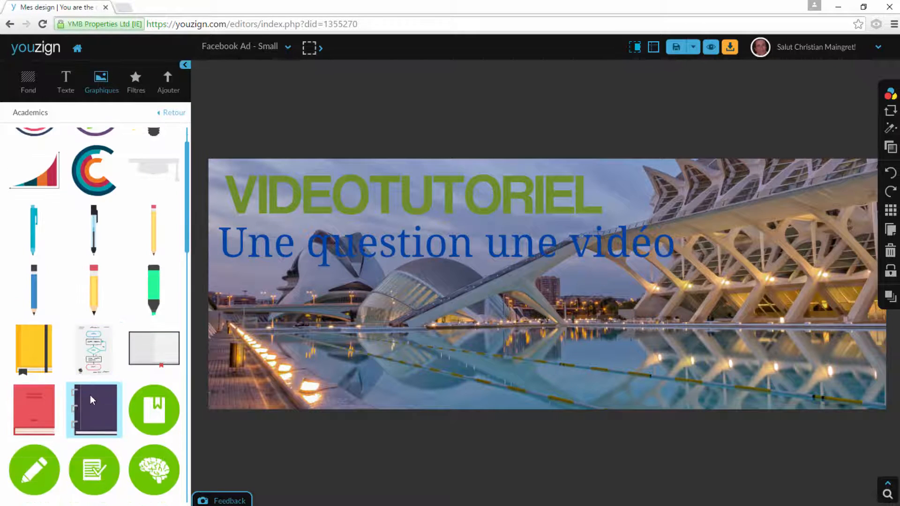
pyautogui.click(169, 113)
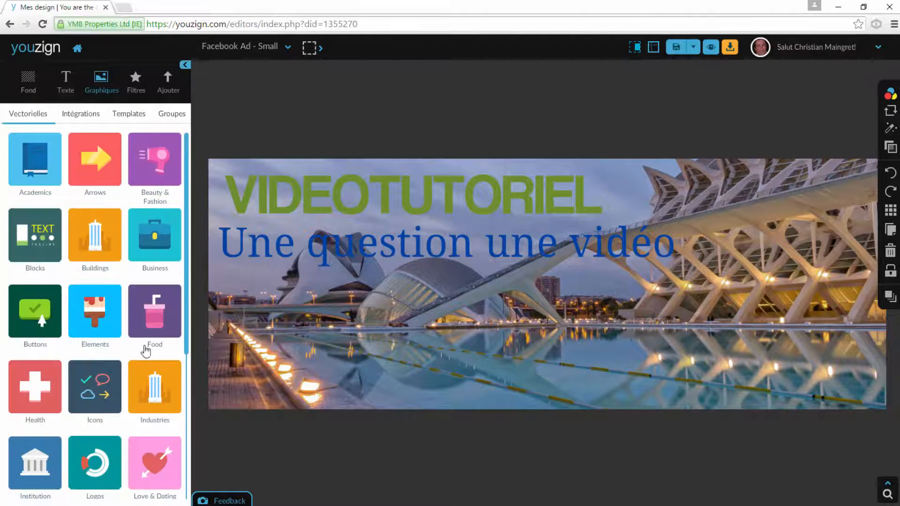
# Try the Sepia, Grayscale and Blonde filters on the banner, and restore the Original look
pyautogui.click(135, 80)
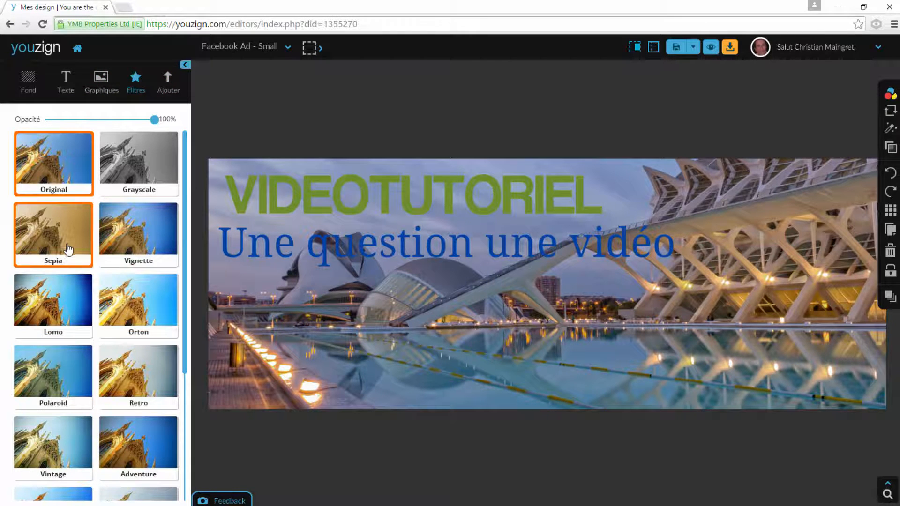
pyautogui.click(66, 249)
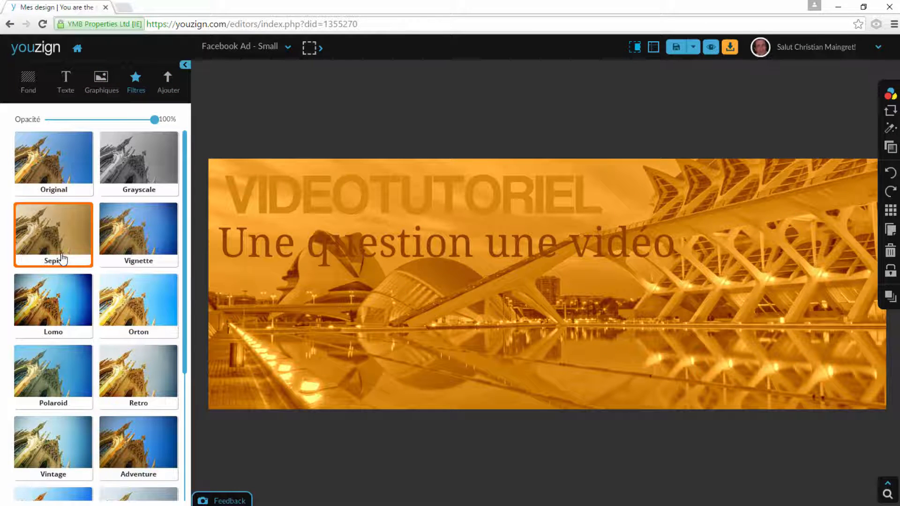
pyautogui.click(133, 161)
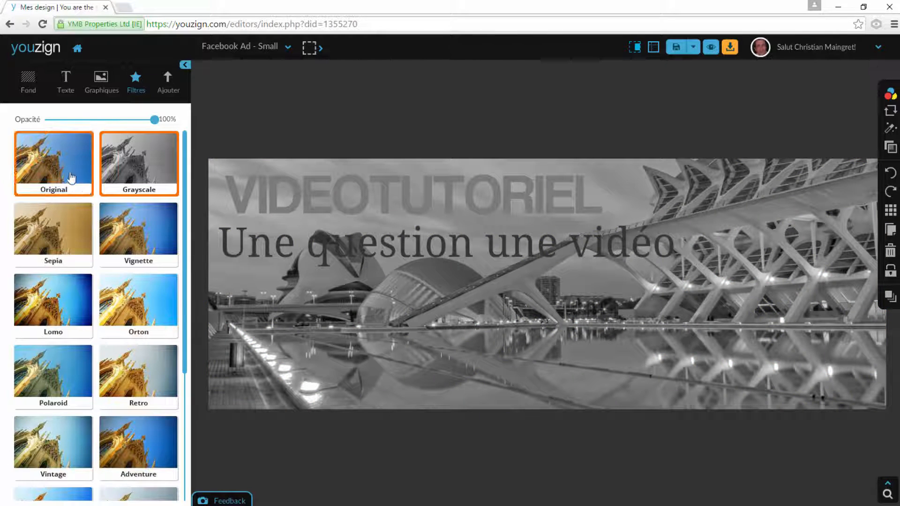
pyautogui.scroll(-2, 58, 406)
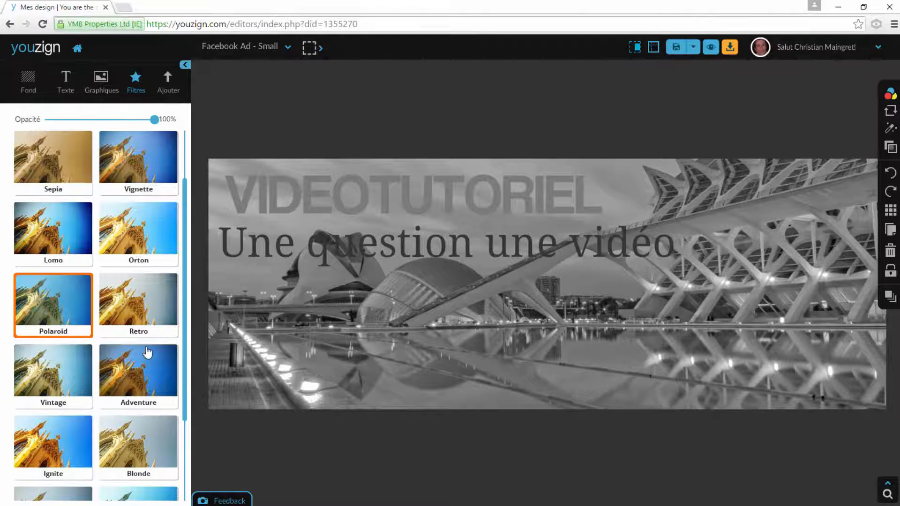
pyautogui.click(143, 450)
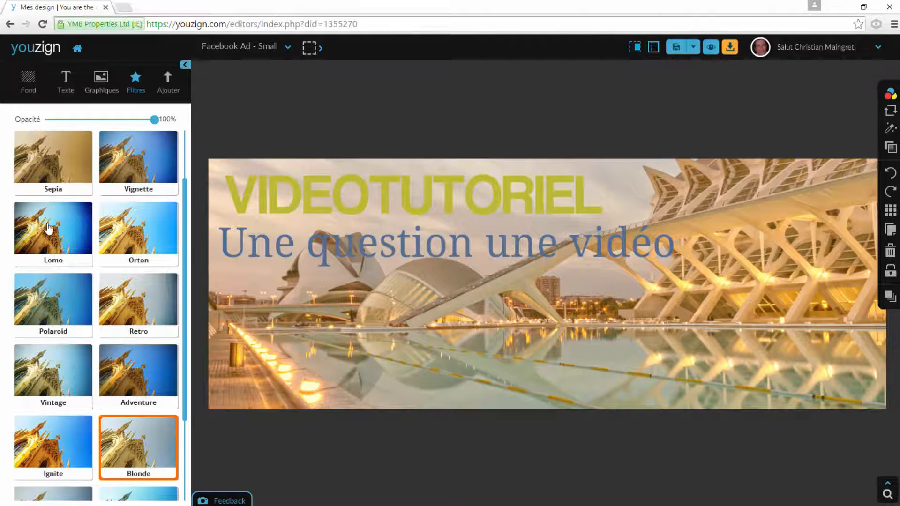
pyautogui.scroll(1, 119, 297)
pyautogui.click(53, 150)
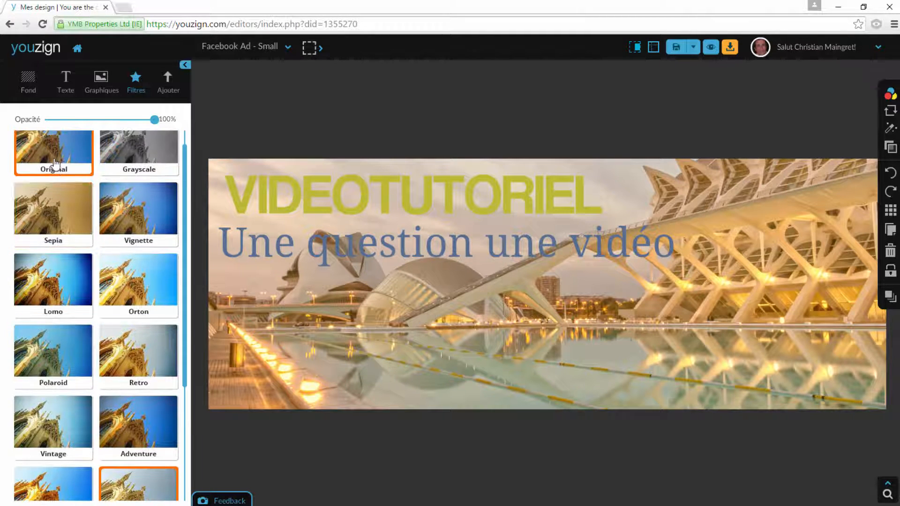
# Select the background photo, and switch the design format to Youtube Channel (2560 x 1440)
pyautogui.click(801, 390)
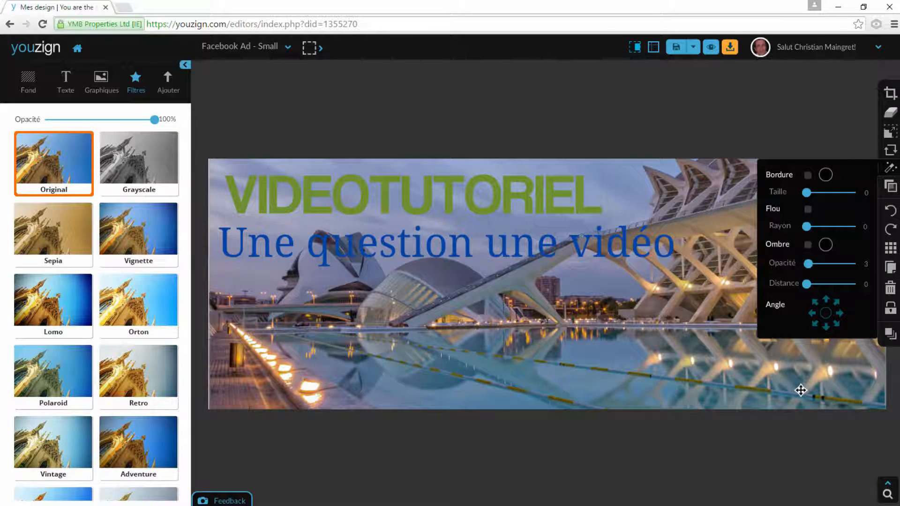
pyautogui.click(891, 187)
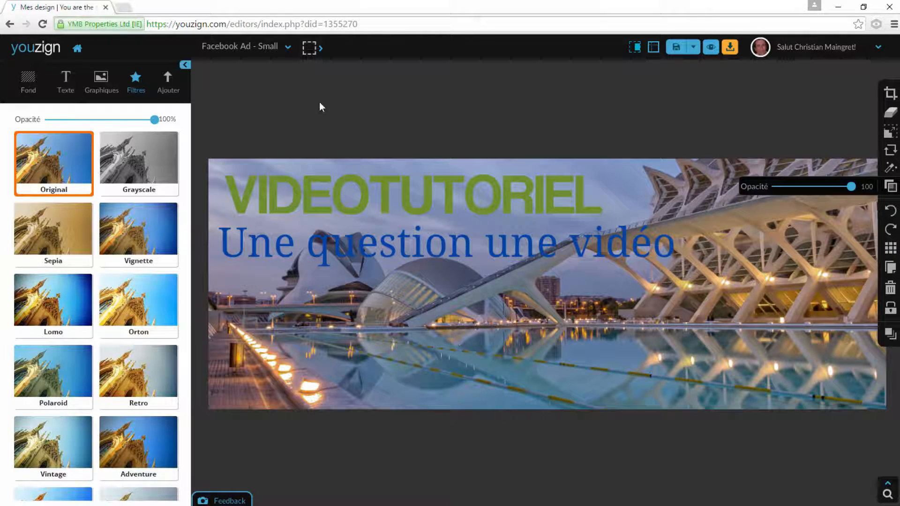
pyautogui.click(288, 48)
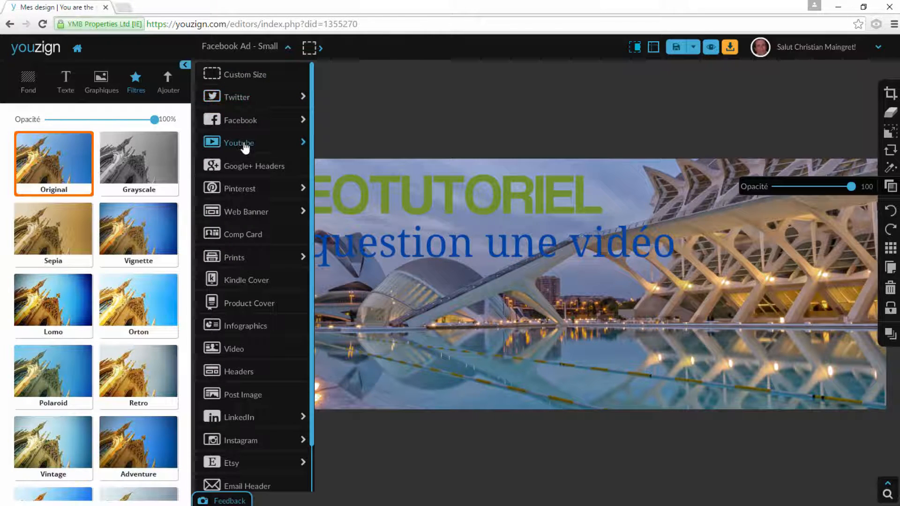
pyautogui.click(288, 145)
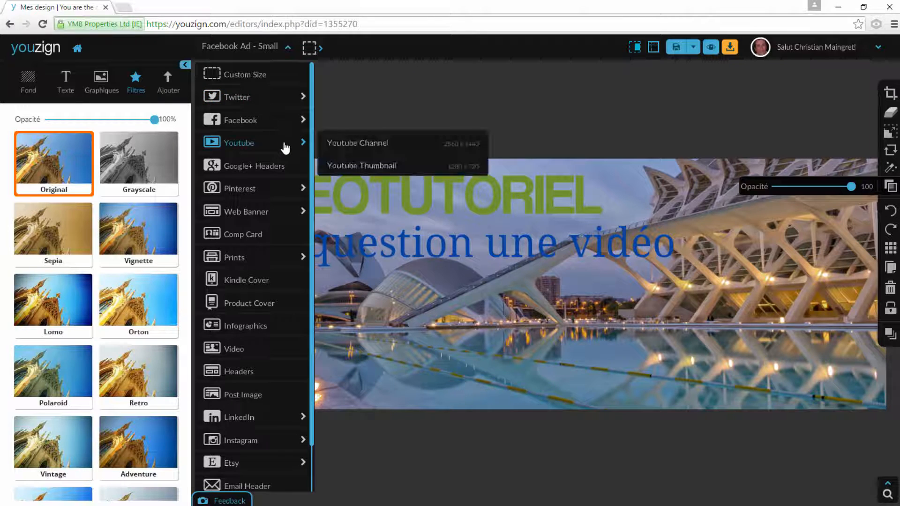
pyautogui.click(371, 147)
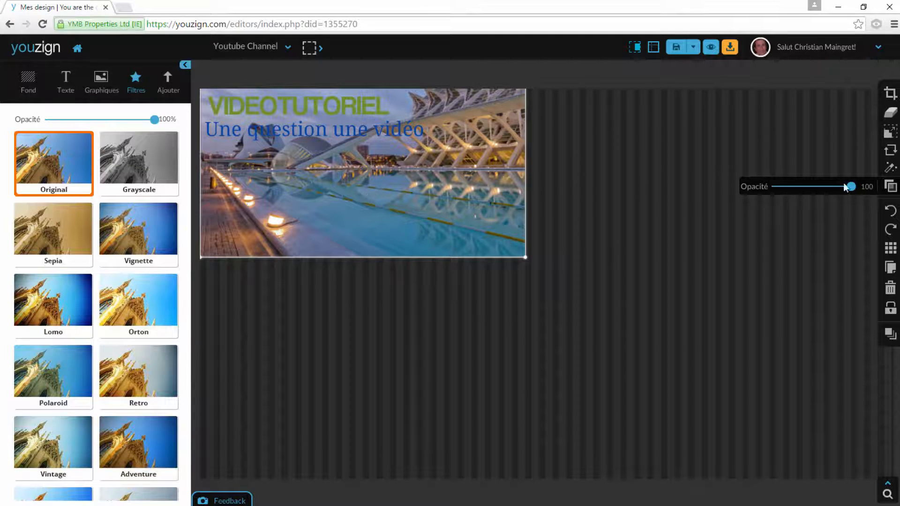
pyautogui.moveTo(854, 192)
pyautogui.mouseDown()
pyautogui.moveTo(827, 195)
pyautogui.moveTo(864, 193)
pyautogui.mouseUp()
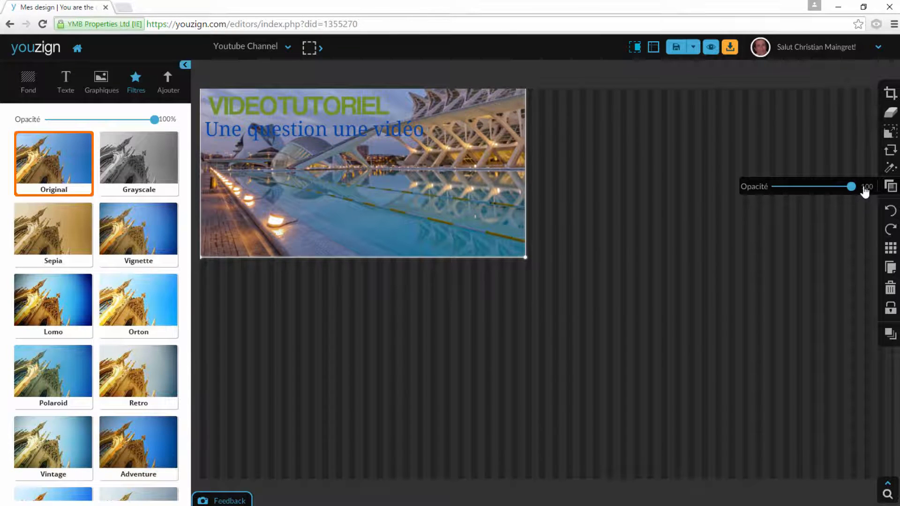
# Change the design format to Youtube Thumbnail (1280 x 720)
pyautogui.click(289, 51)
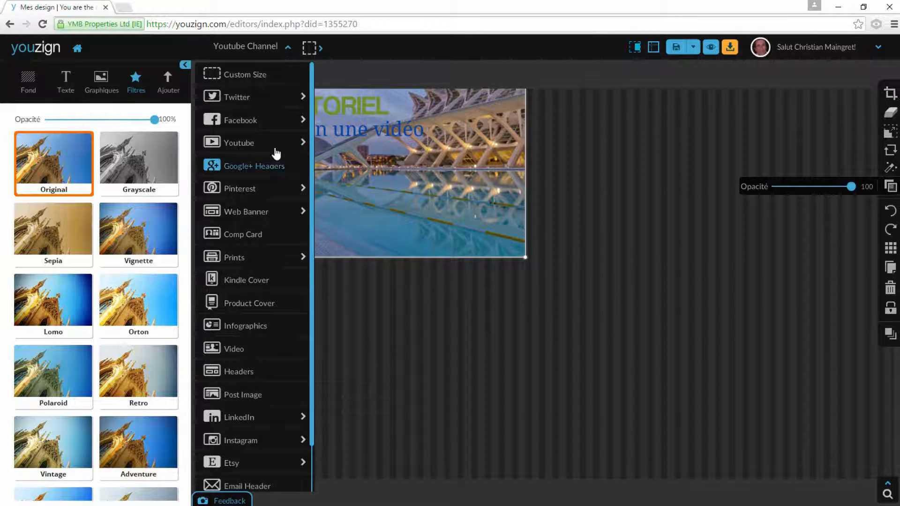
pyautogui.click(243, 147)
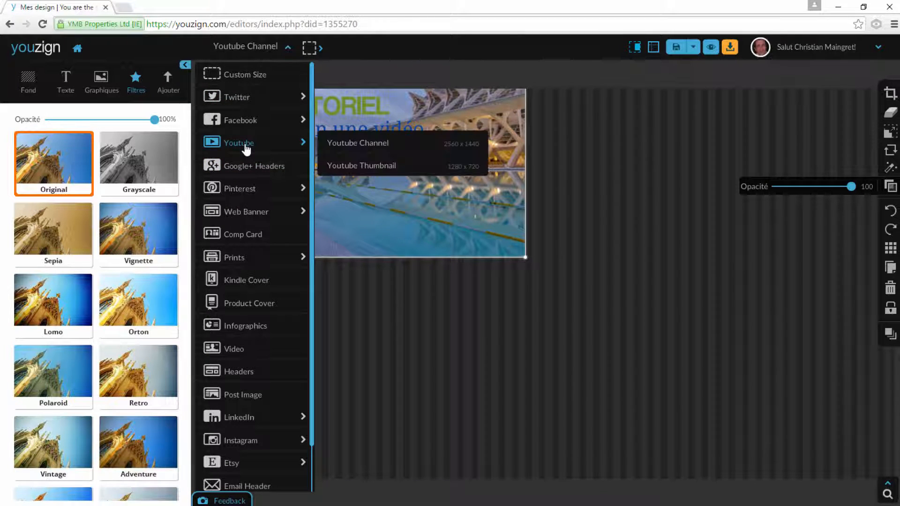
pyautogui.click(384, 167)
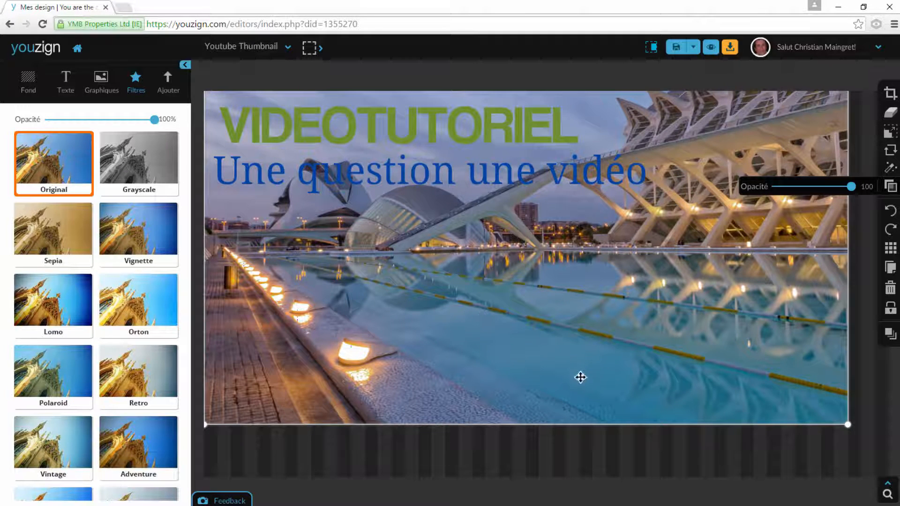
# Show the parts of the photo outside the canvas, examine the whole design at different page zooms, and hide the overflow again
pyautogui.click(321, 48)
pyautogui.click(324, 49)
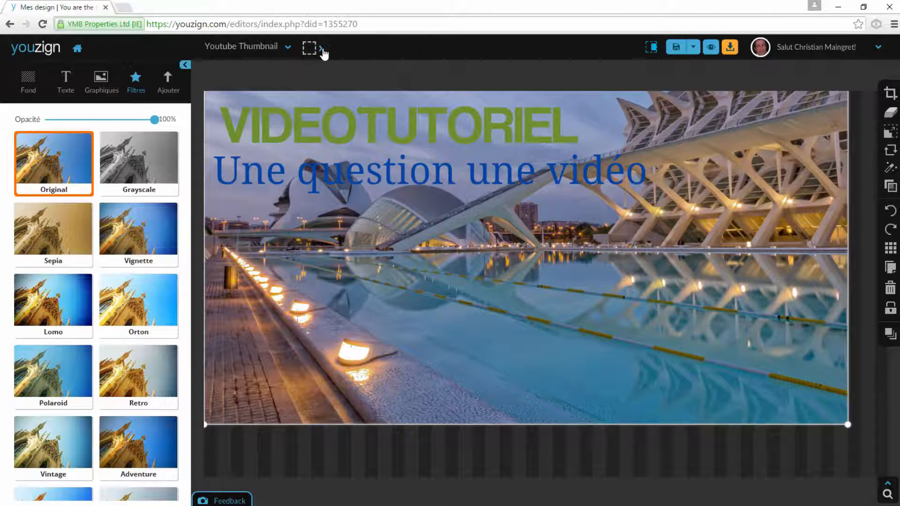
pyautogui.click(653, 48)
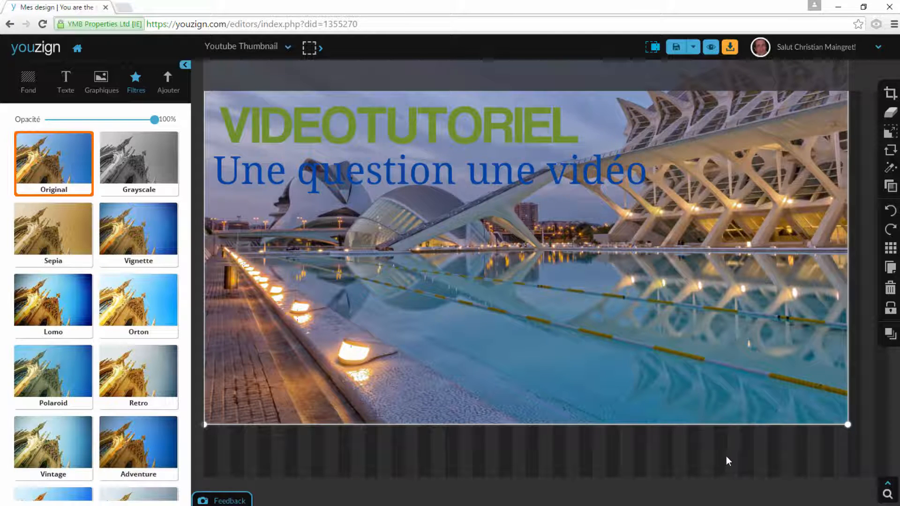
pyautogui.hotkey('ctrl', '-')
pyautogui.hotkey('ctrl', '-')
pyautogui.hotkey('ctrl', '-')
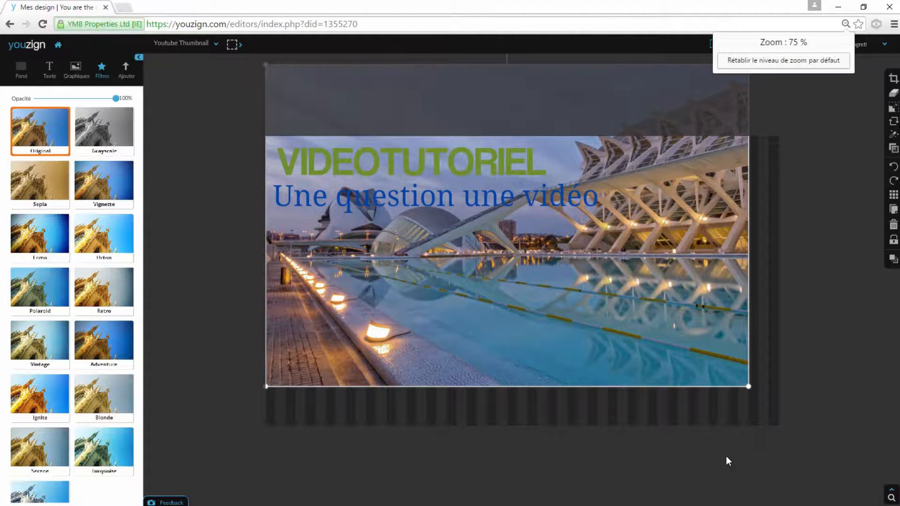
pyautogui.hotkey('ctrl', '-')
pyautogui.hotkey('ctrl', '+')
pyautogui.hotkey('ctrl', '+')
pyautogui.hotkey('ctrl', '-')
pyautogui.hotkey('ctrl', '-')
pyautogui.hotkey('ctrl', '+')
pyautogui.hotkey('ctrl', '+')
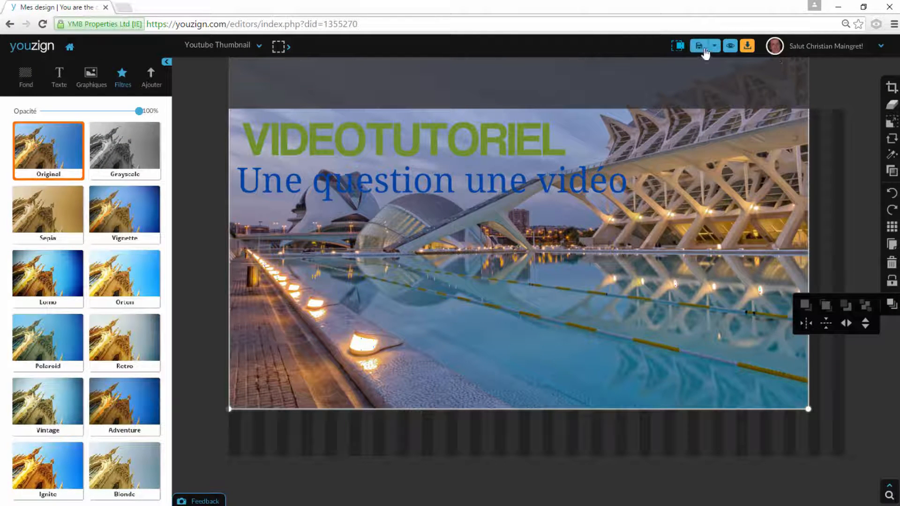
pyautogui.click(677, 45)
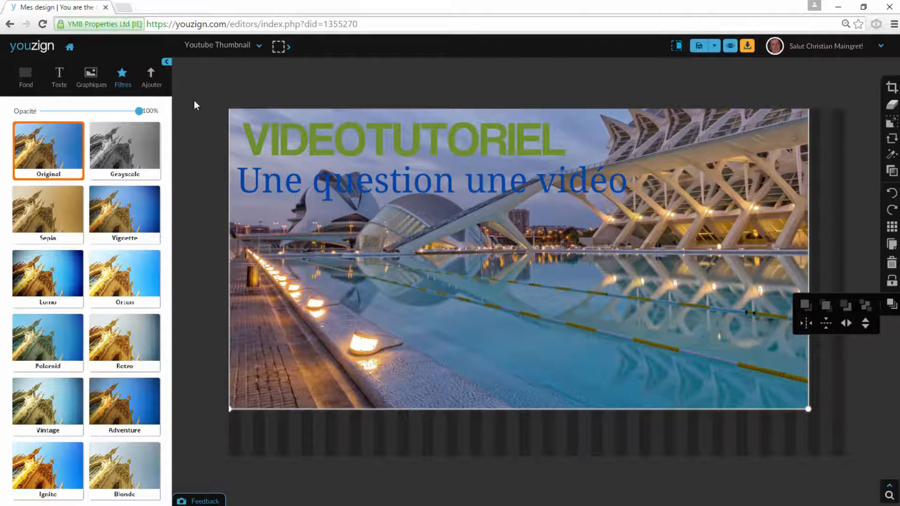
# Switch the design to the Kindle Cover format, and enlarge the background photo proportionally to the full canvas width
pyautogui.click(261, 46)
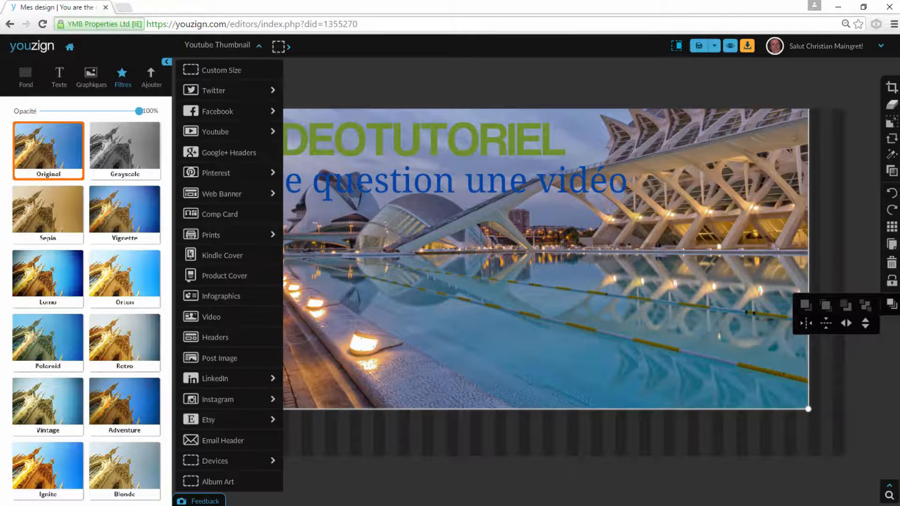
pyautogui.click(223, 256)
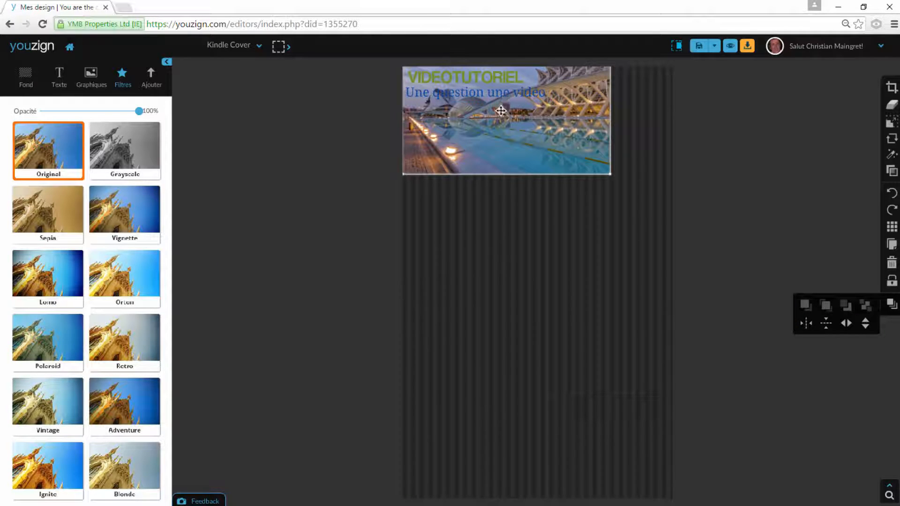
pyautogui.moveTo(608, 174); pyautogui.dragTo(661, 229)
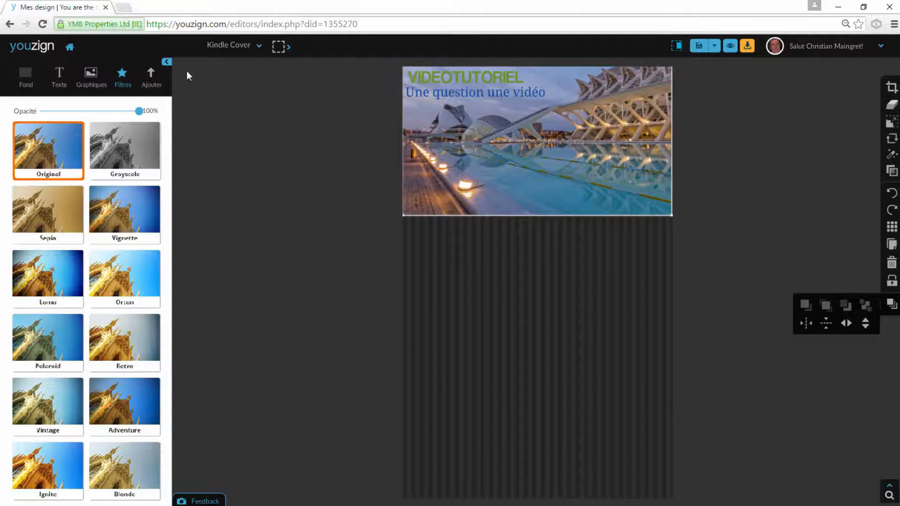
# Change the design format to Etsy Shop Icon (500 x 500)
pyautogui.click(251, 47)
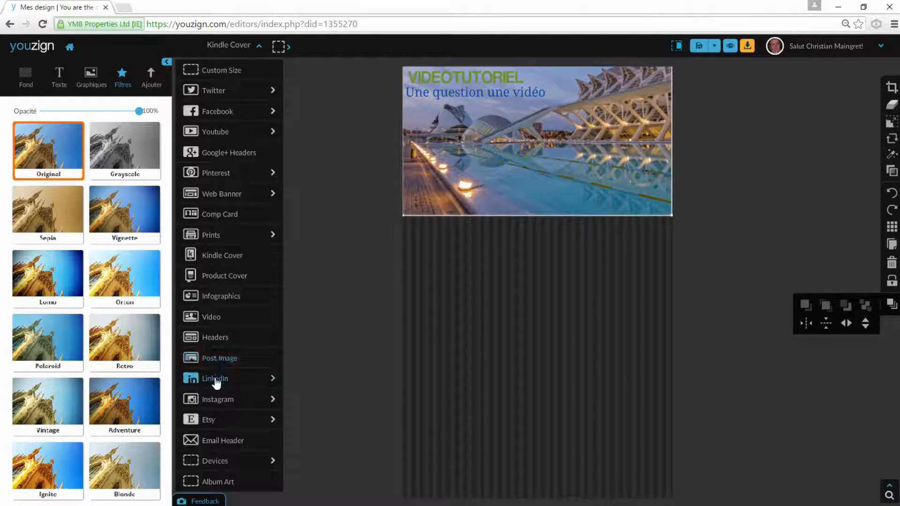
pyautogui.click(237, 421)
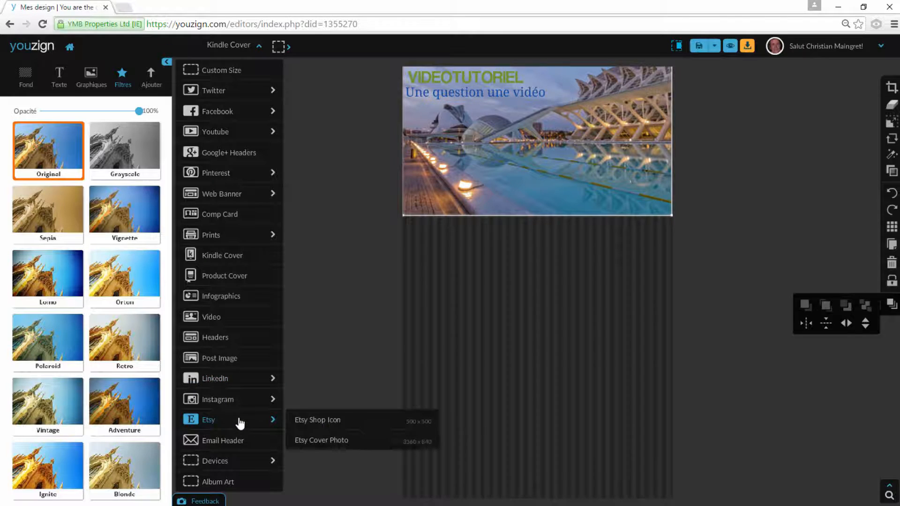
pyautogui.click(325, 421)
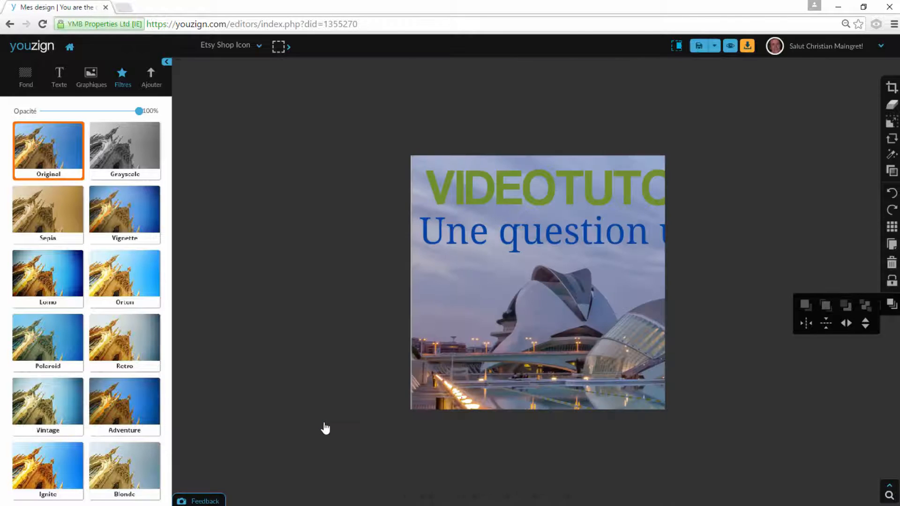
# Change the design format to Etsy Cover Photo (3360 x 840) and nudge the background photo slightly rightward
pyautogui.click(259, 45)
pyautogui.moveTo(233, 422)
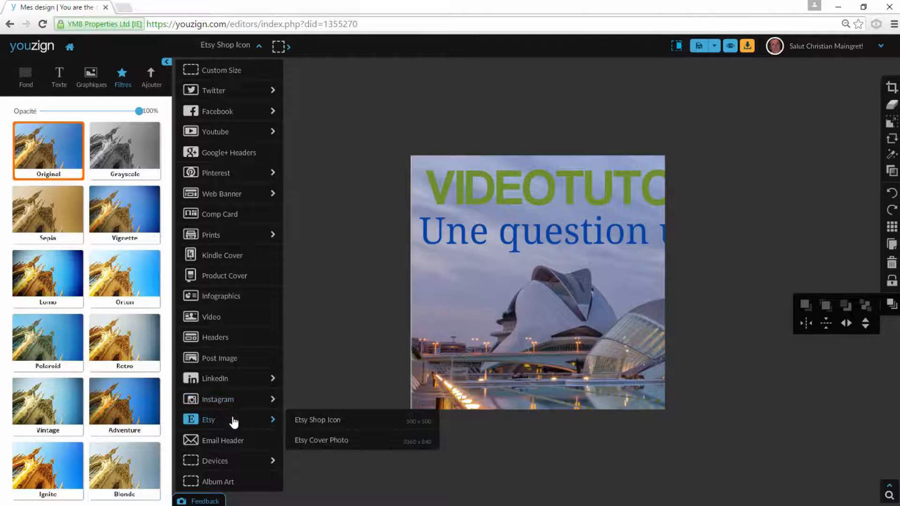
pyautogui.click(328, 441)
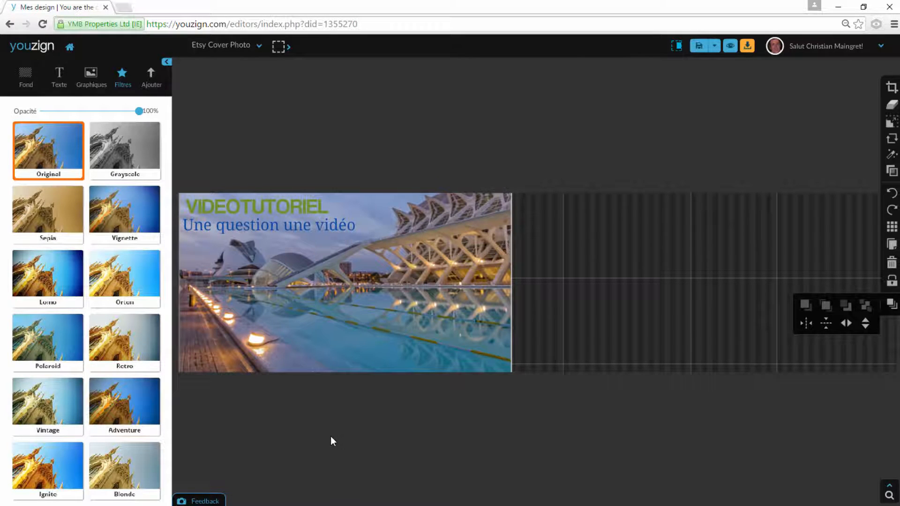
pyautogui.moveTo(274, 297)
pyautogui.mouseDown()
pyautogui.moveTo(489, 295)
pyautogui.moveTo(340, 285)
pyautogui.moveTo(276, 292)
pyautogui.mouseUp()
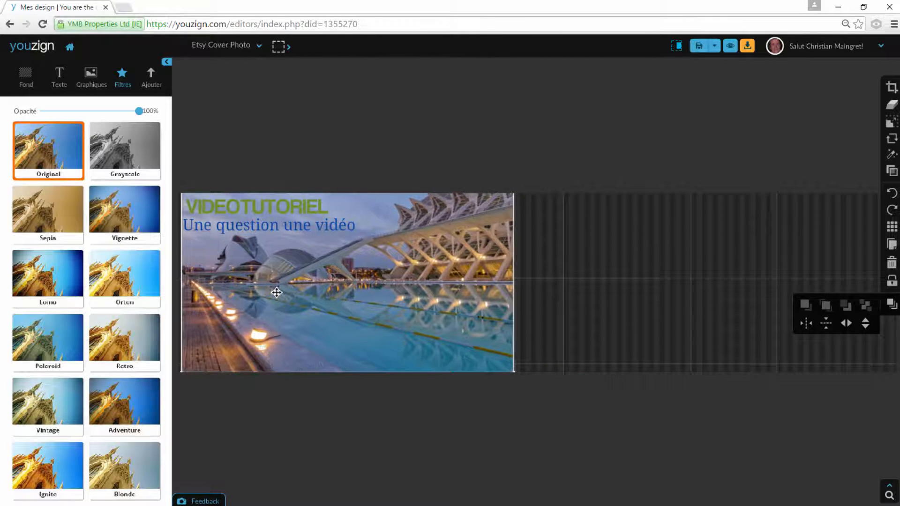
# Switch the design to the Facebook Ad - Small format (1200 x 444) and shift the background photo slightly within the canvas
pyautogui.click(257, 47)
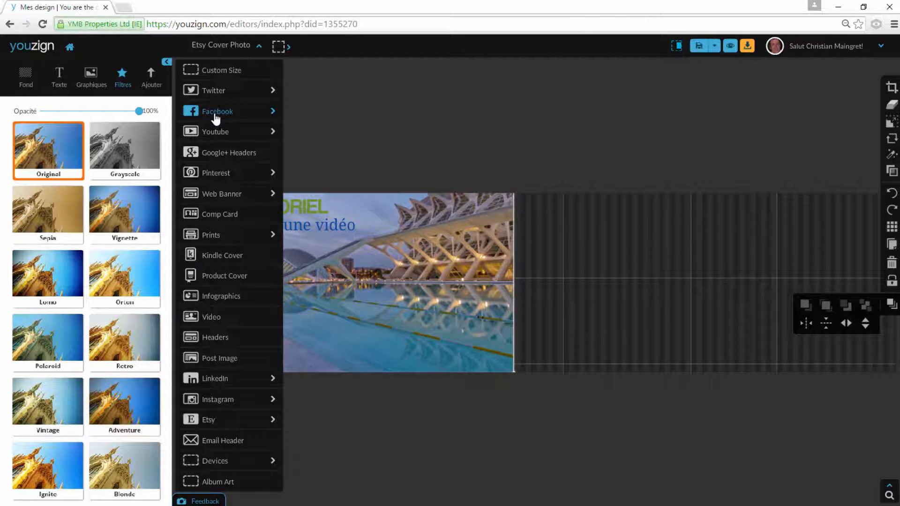
pyautogui.moveTo(237, 115)
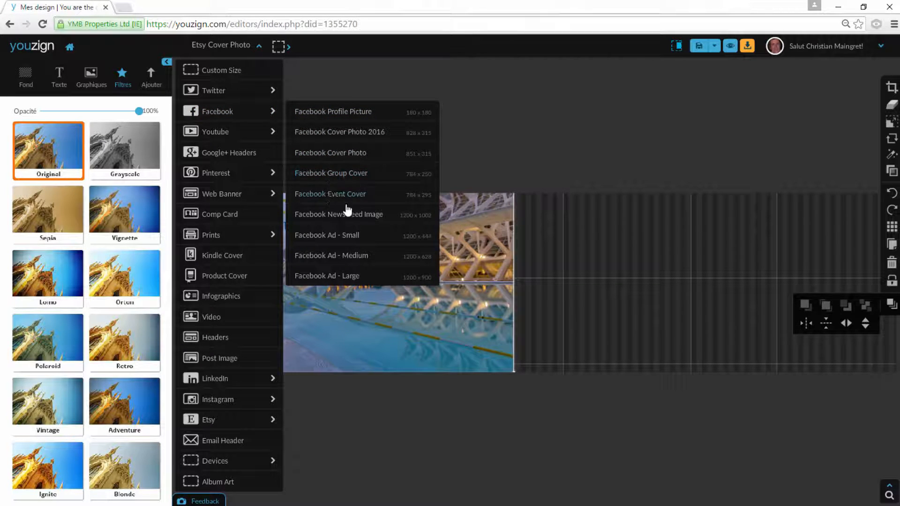
pyautogui.click(333, 235)
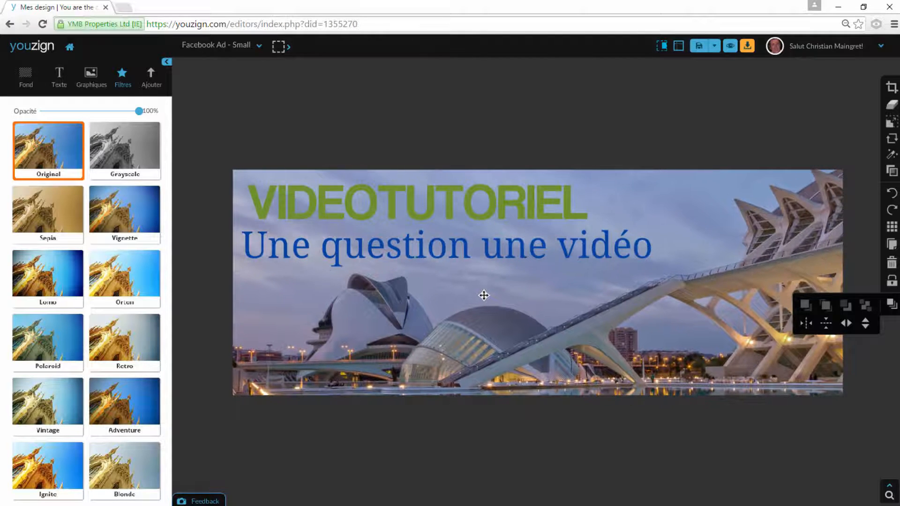
pyautogui.moveTo(494, 293); pyautogui.dragTo(490, 291)
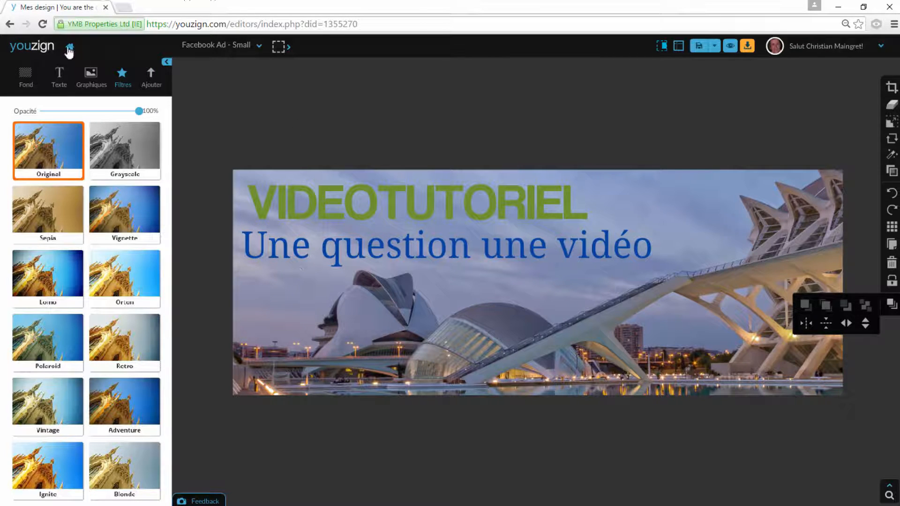
# Collapse and reopen the side panel, preview the Facebook ad in its news feed and right column mockups, and return to the editor
pyautogui.click(167, 64)
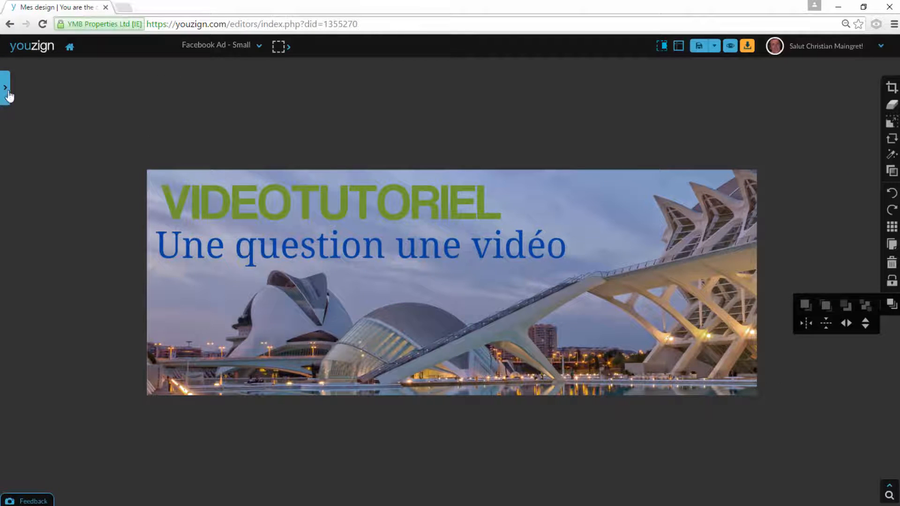
pyautogui.click(6, 93)
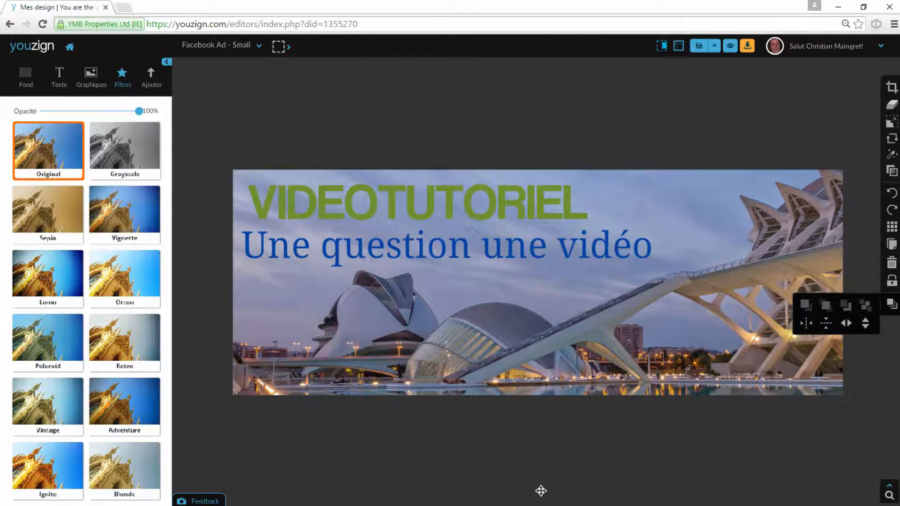
pyautogui.click(730, 47)
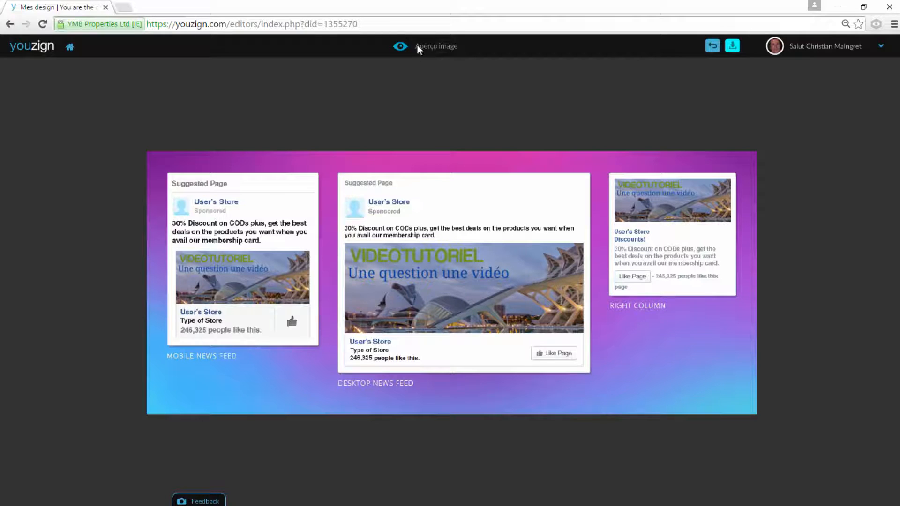
pyautogui.click(712, 46)
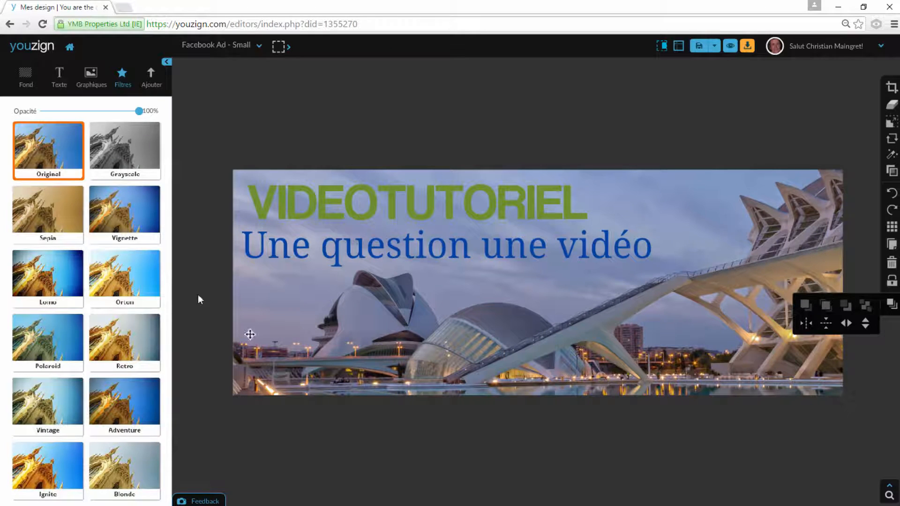
# Switch the design to Facebook News Feed Image (1200 x 1002) and move the background photo up and to the left
pyautogui.click(260, 46)
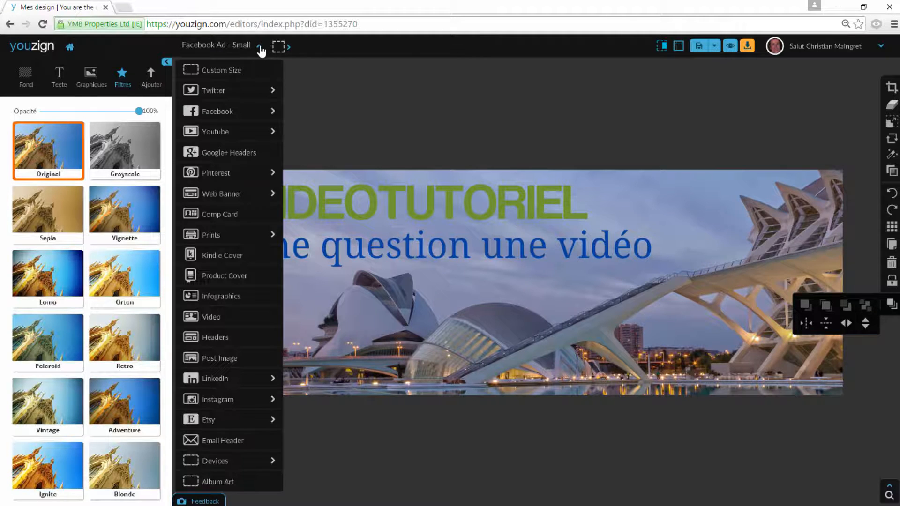
pyautogui.click(225, 116)
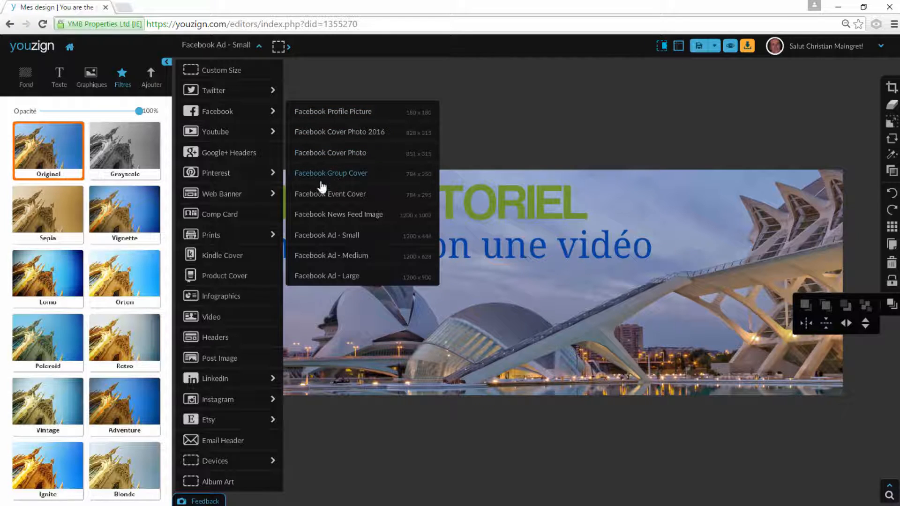
pyautogui.click(346, 216)
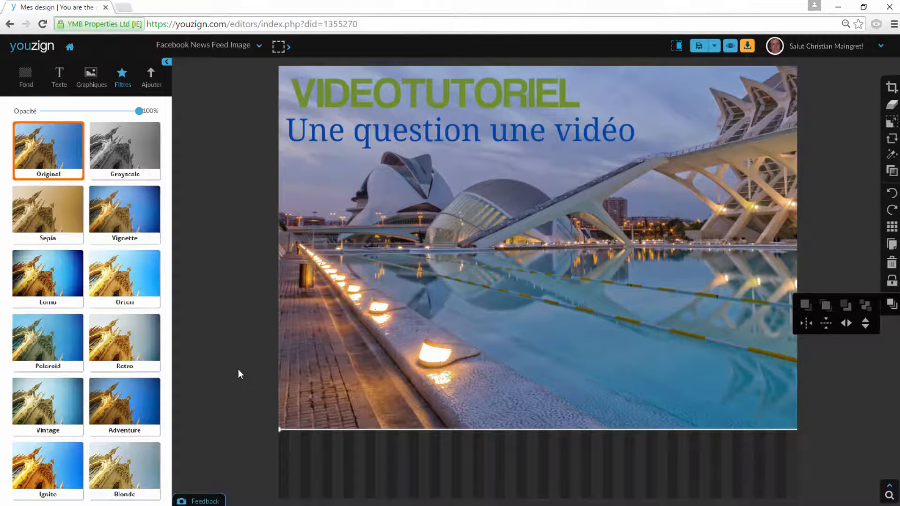
pyautogui.moveTo(551, 346); pyautogui.dragTo(516, 328)
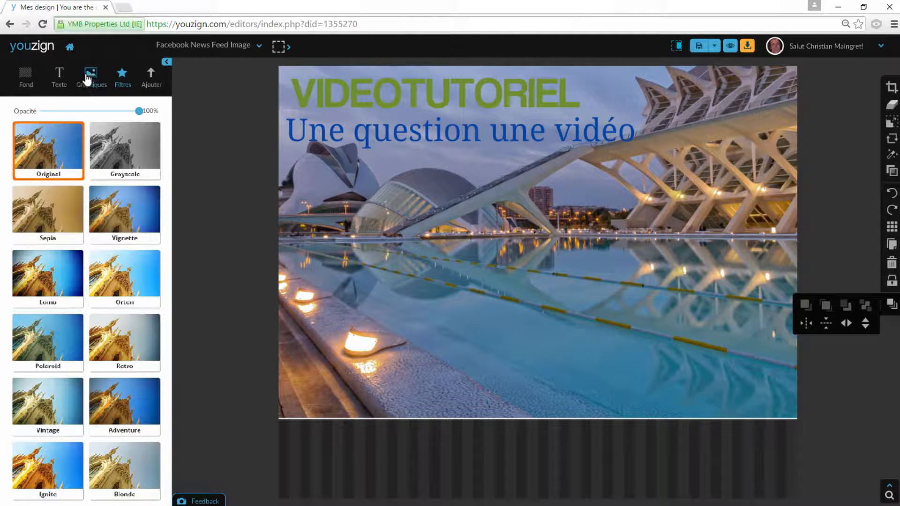
# Change the design format to the Square pop-up web banner (250 x 250)
pyautogui.click(259, 46)
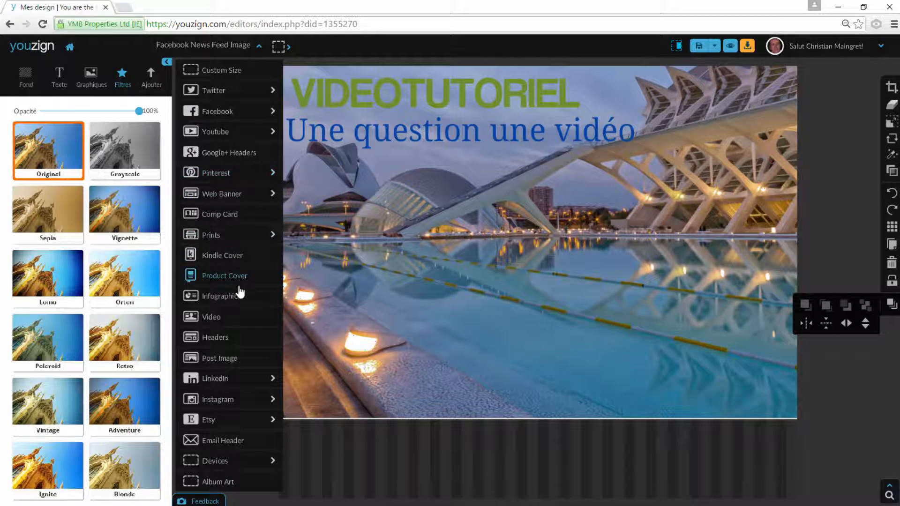
pyautogui.click(228, 197)
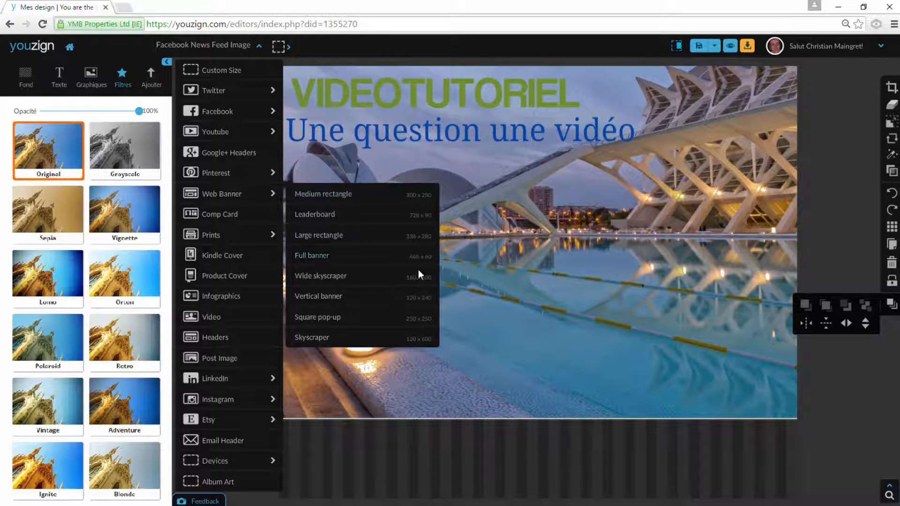
pyautogui.click(425, 326)
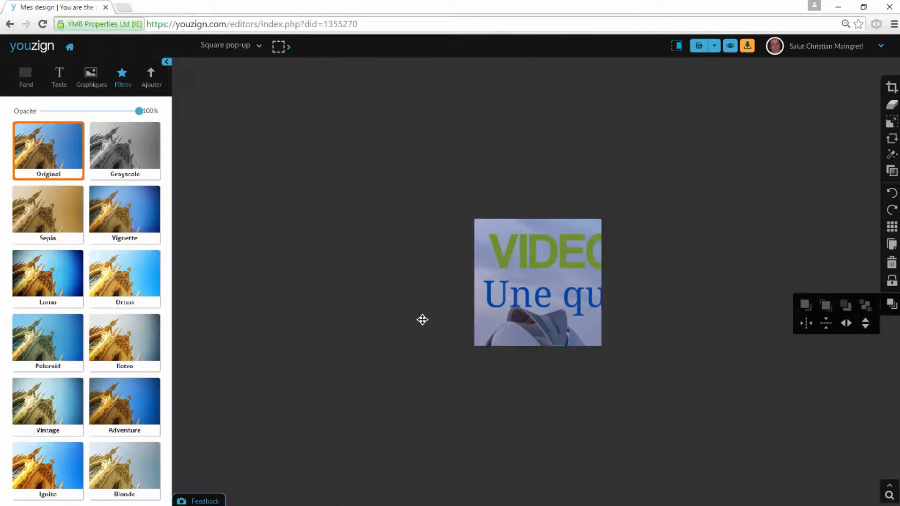
# Check the headline's text box, and move the blue subheading so its start sits against the canvas's left edge
pyautogui.click(558, 302)
pyautogui.click(540, 240)
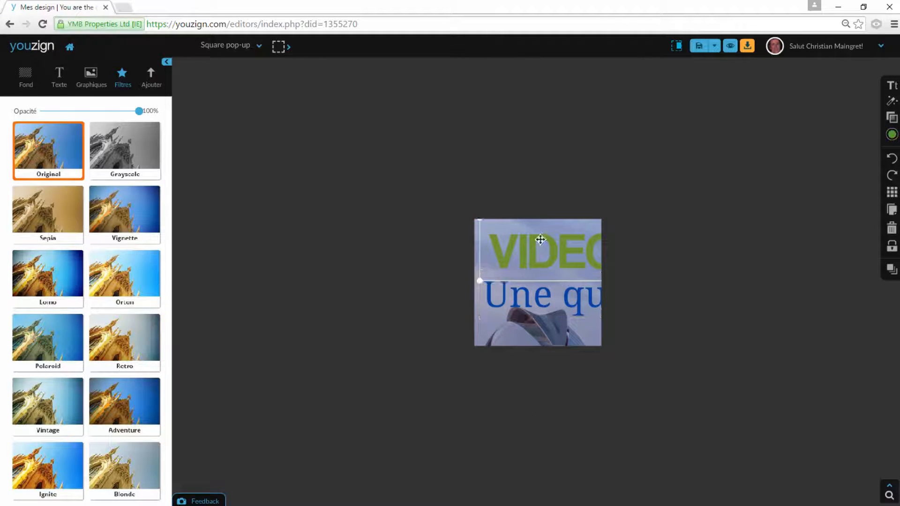
pyautogui.doubleClick(541, 239)
pyautogui.click(539, 240)
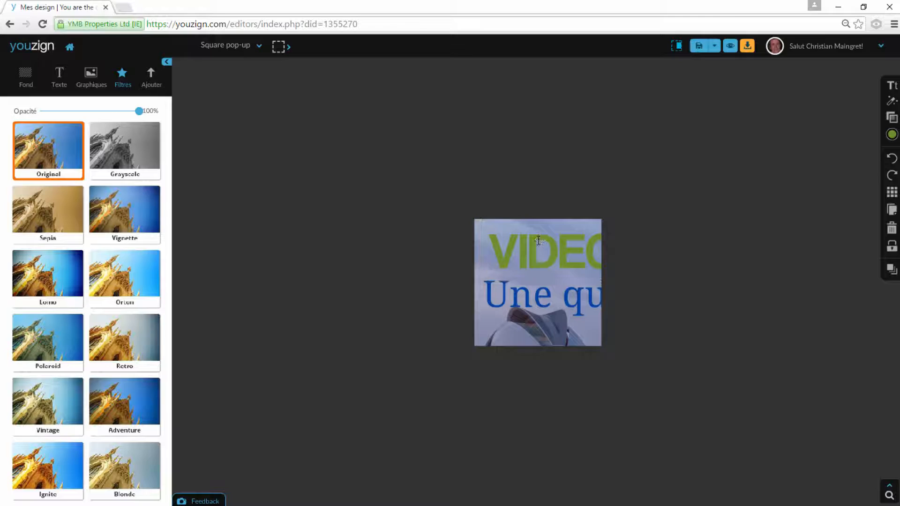
pyautogui.click(488, 287)
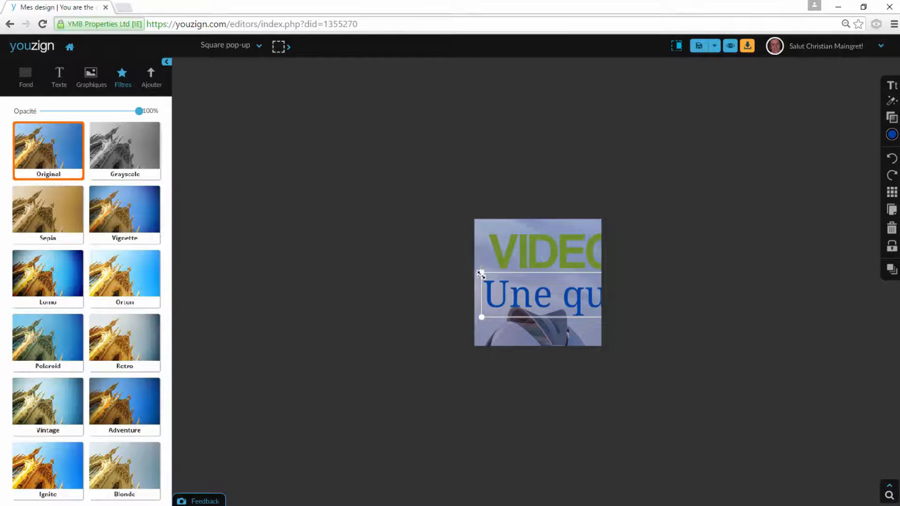
pyautogui.moveTo(565, 285); pyautogui.dragTo(398, 283)
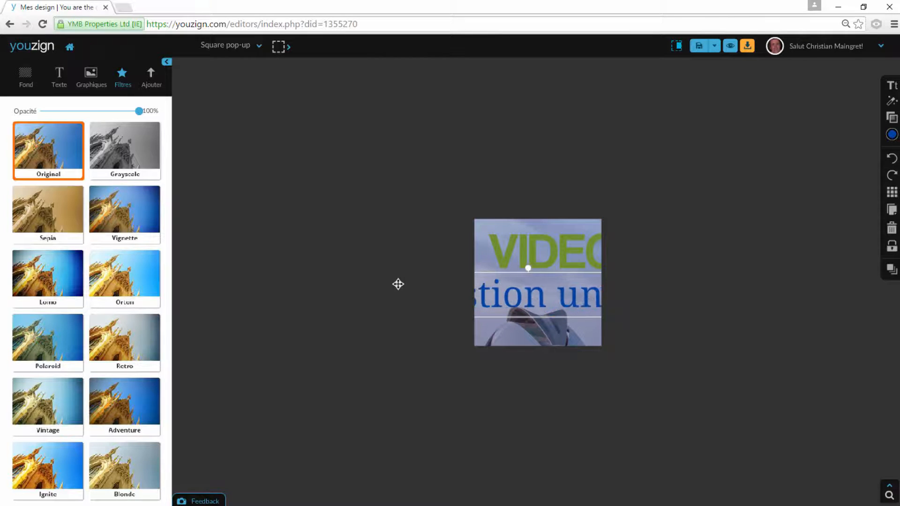
pyautogui.moveTo(537, 305); pyautogui.dragTo(686, 307)
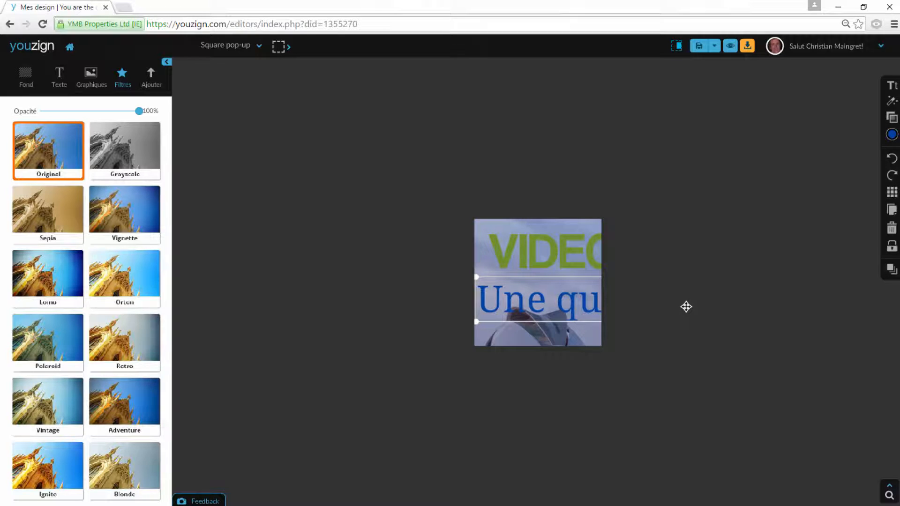
# Show the content outside the canvas, and shrink the subheading and the green headline proportionally to fit the square's width
pyautogui.click(677, 47)
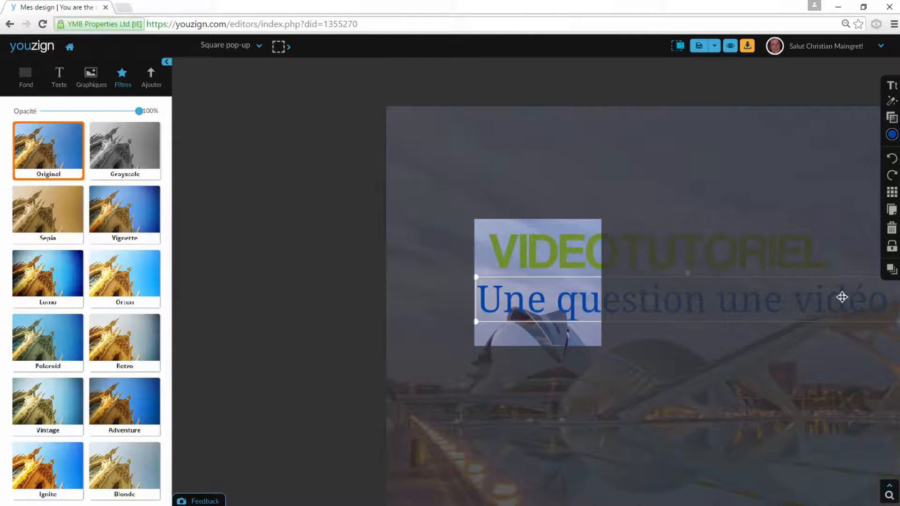
pyautogui.moveTo(897, 320); pyautogui.dragTo(581, 305)
pyautogui.click(721, 255)
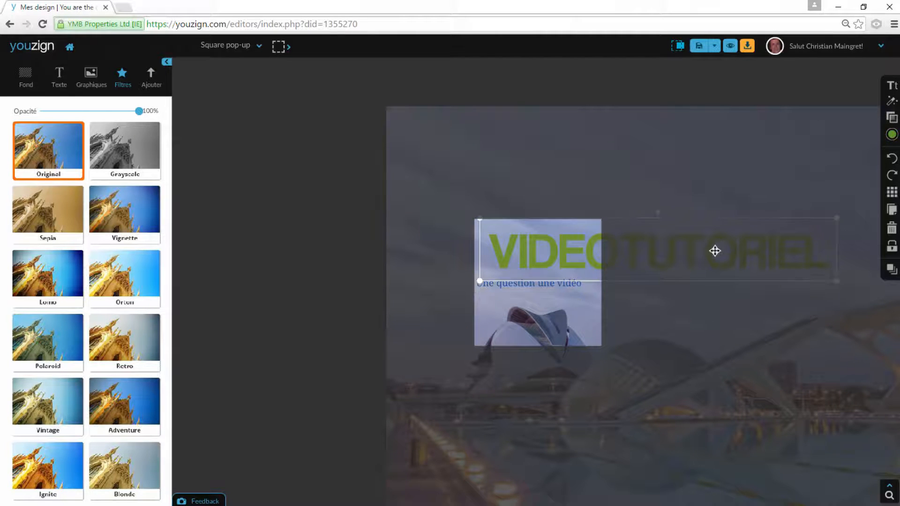
pyautogui.moveTo(834, 279); pyautogui.dragTo(562, 267)
pyautogui.moveTo(529, 216); pyautogui.dragTo(534, 239)
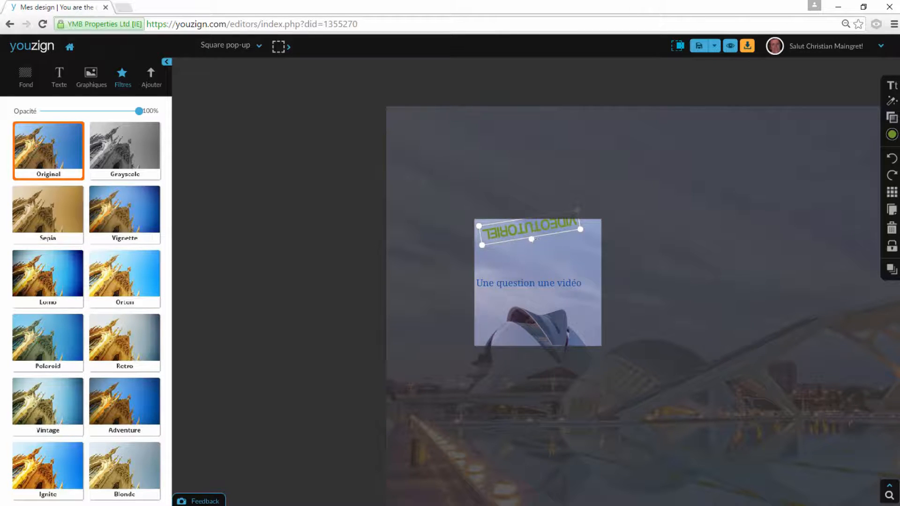
pyautogui.click(893, 160)
pyautogui.click(893, 159)
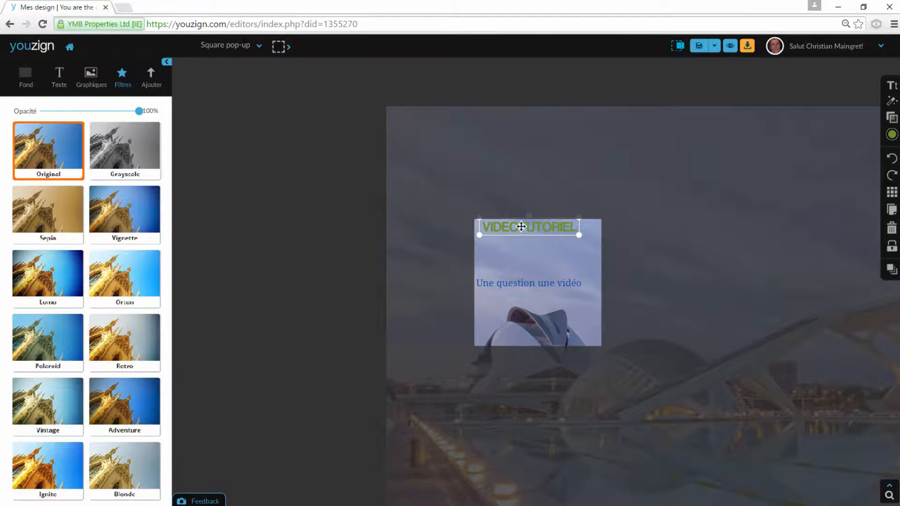
# Move the headline slightly down, place the subheading just beneath it, and hide the content outside the canvas
pyautogui.moveTo(521, 227); pyautogui.dragTo(525, 241)
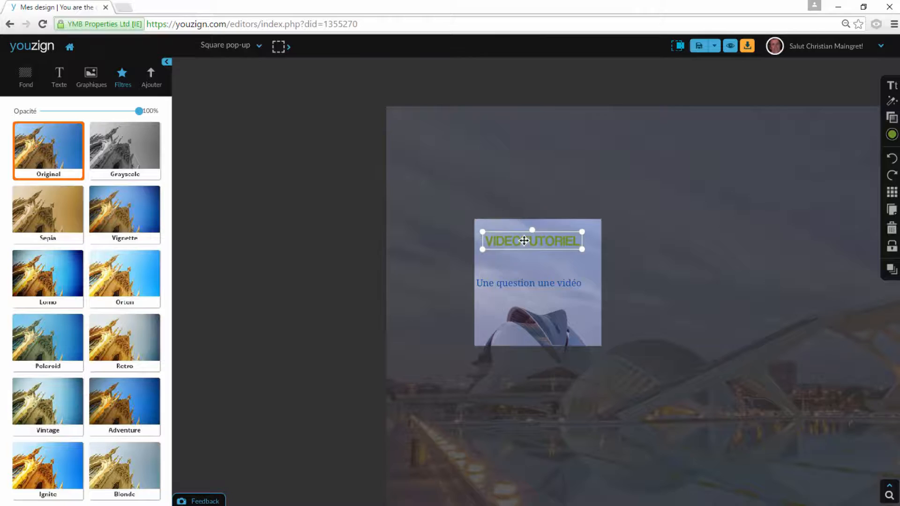
pyautogui.click(530, 283)
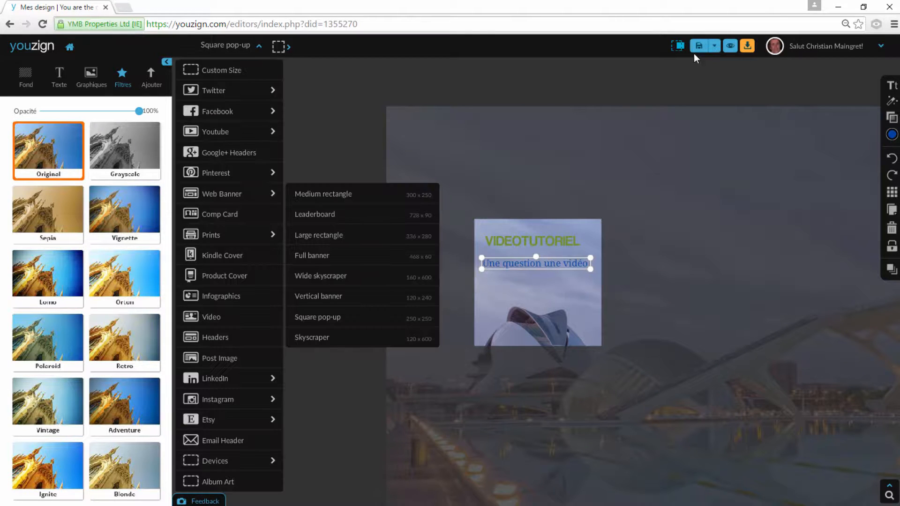
pyautogui.click(682, 49)
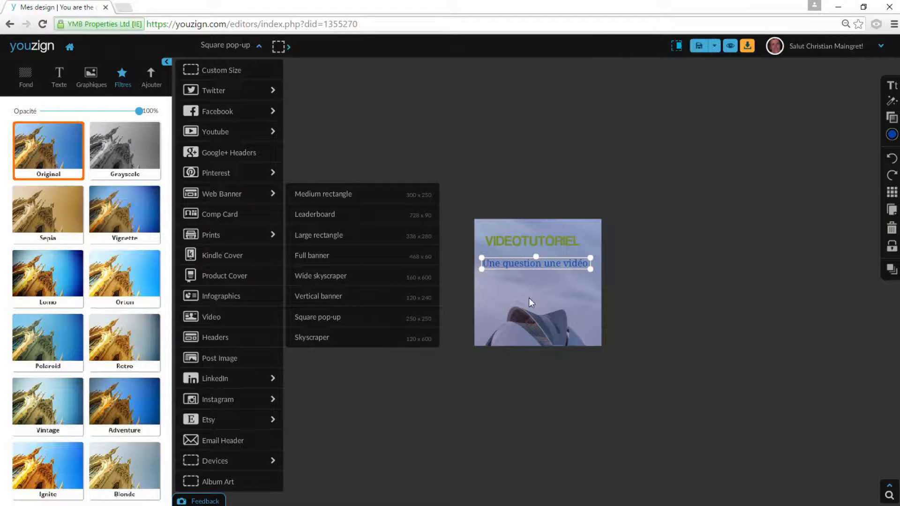
# Move the background photo up and to the left so the glass dome and bridge fill the square
pyautogui.click(562, 279)
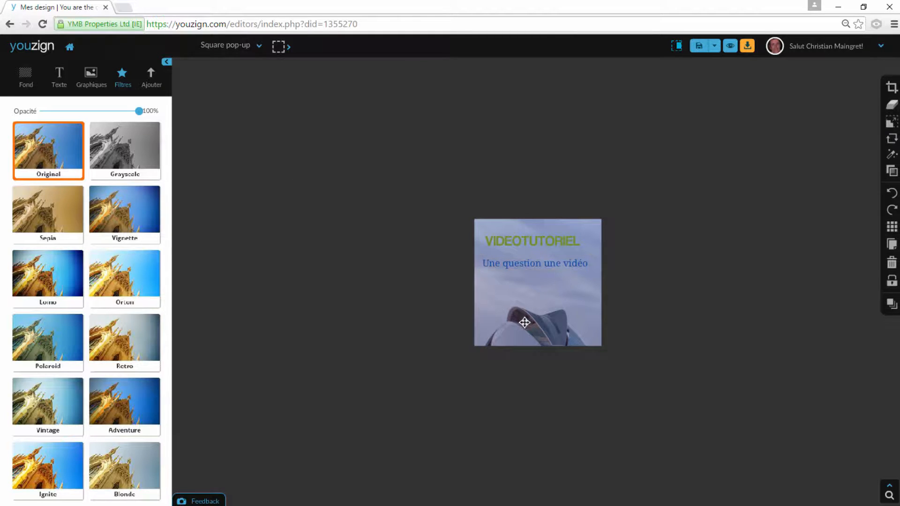
pyautogui.moveTo(523, 317); pyautogui.dragTo(434, 232)
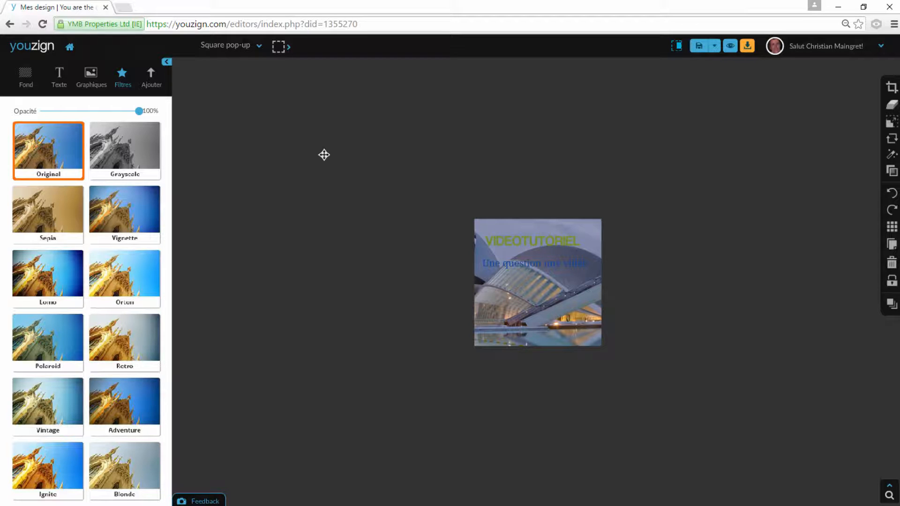
# Change the design format to Product Cover
pyautogui.click(260, 47)
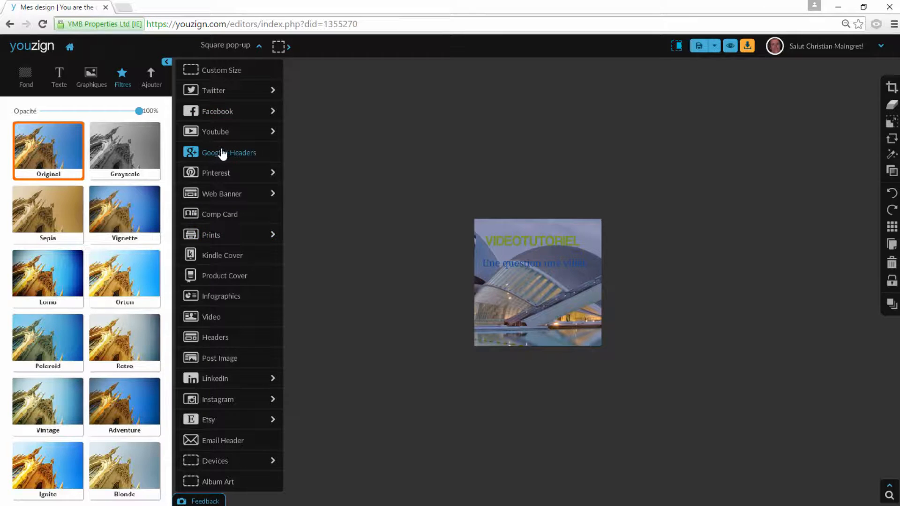
pyautogui.click(224, 278)
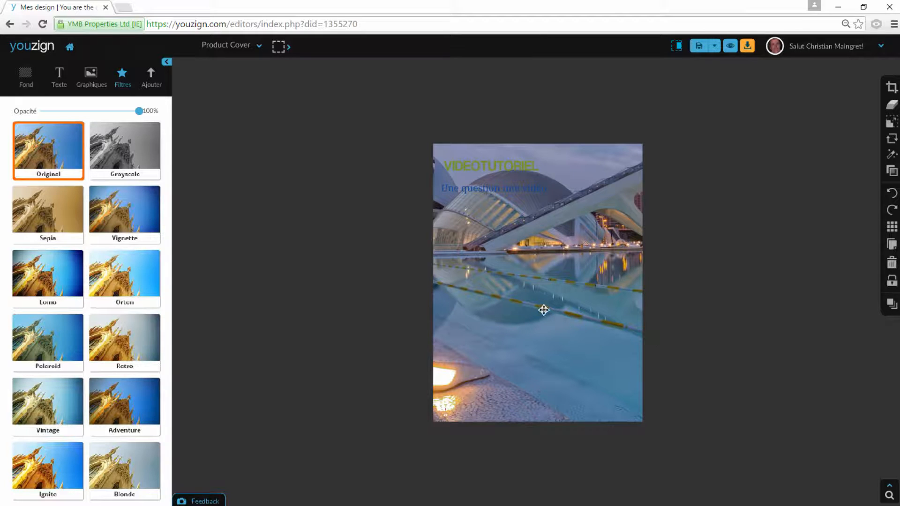
# Try the design in the Kindle Cover format, and return it to Product Cover
pyautogui.click(260, 47)
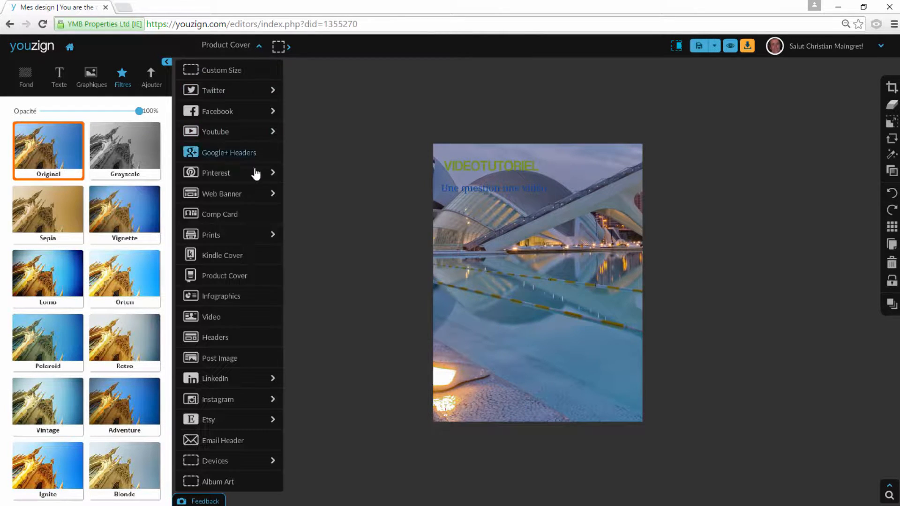
pyautogui.click(218, 256)
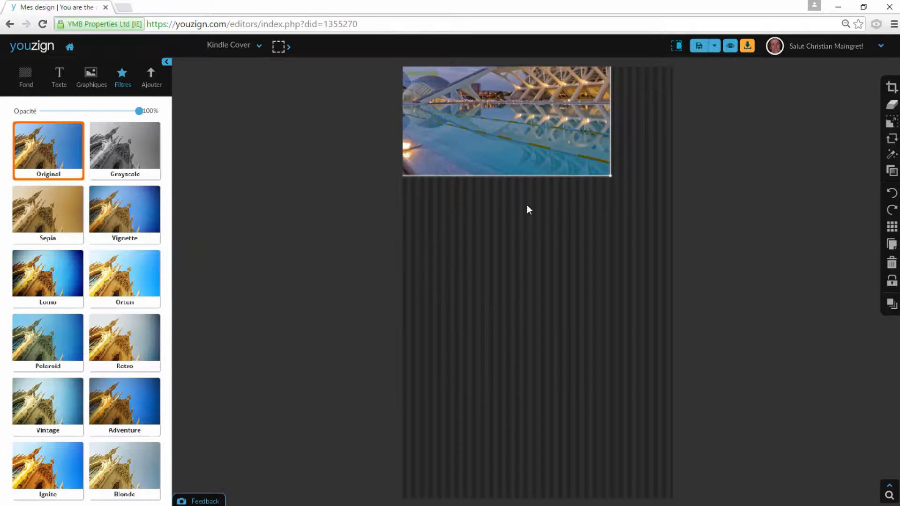
pyautogui.click(259, 45)
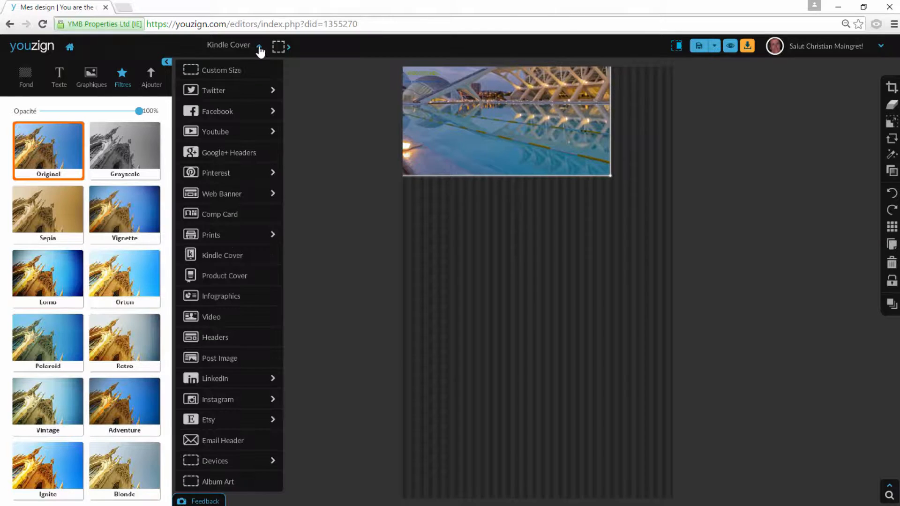
pyautogui.click(226, 277)
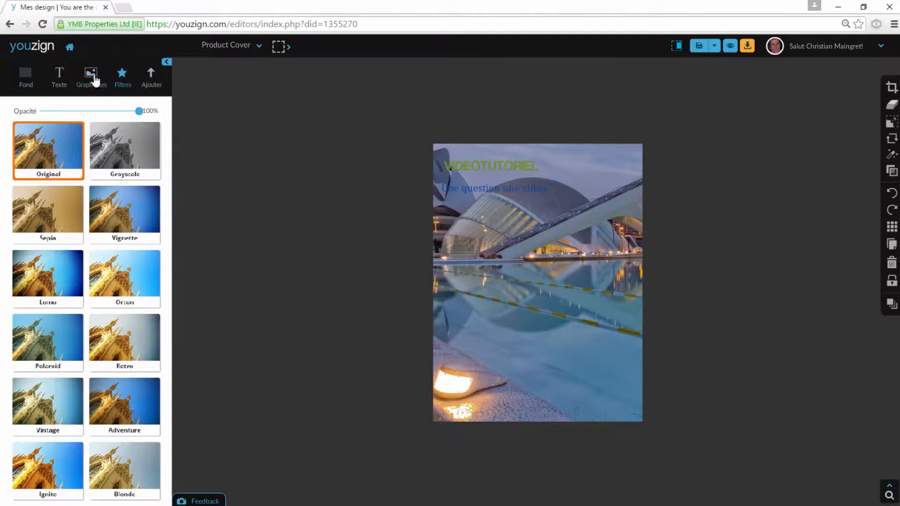
# Try the white desk photo and the dark desk photo as the cover's background, shifting each photo to the left
pyautogui.click(26, 79)
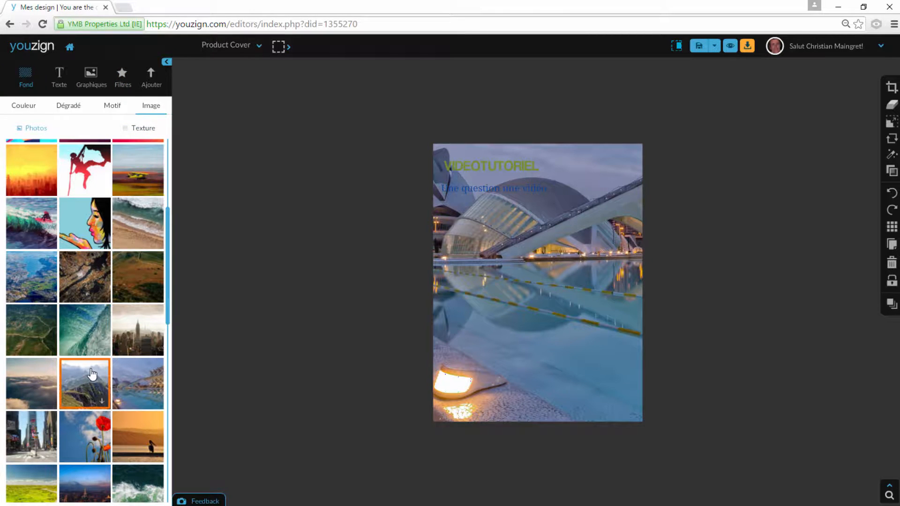
pyautogui.scroll(1, 93, 373)
pyautogui.scroll(3, 93, 373)
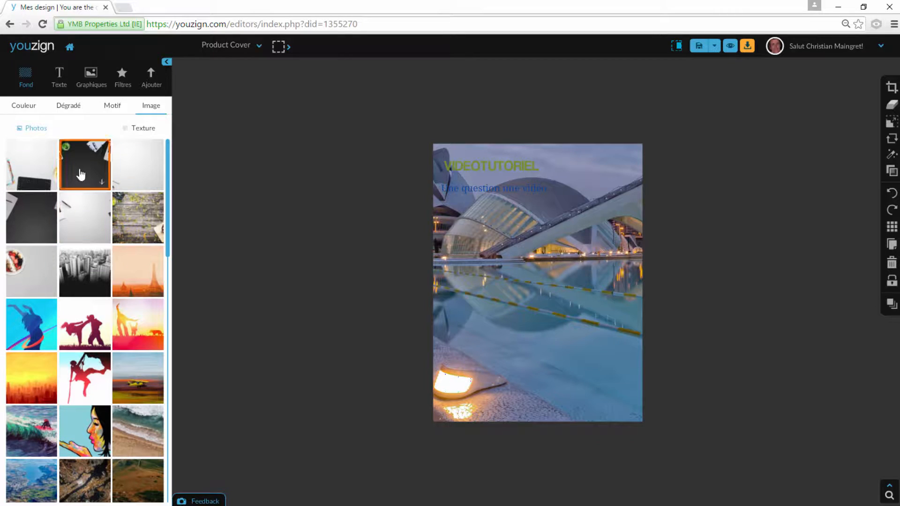
pyautogui.click(32, 181)
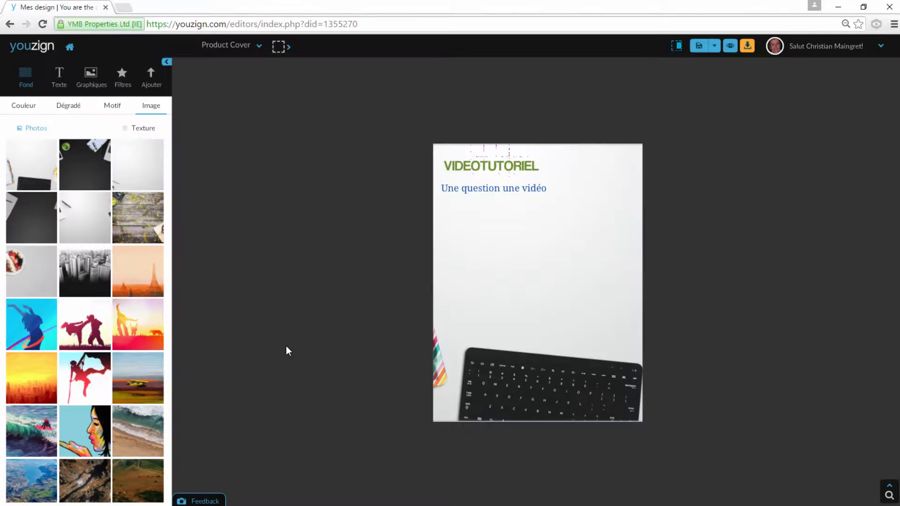
pyautogui.moveTo(545, 269); pyautogui.dragTo(446, 267)
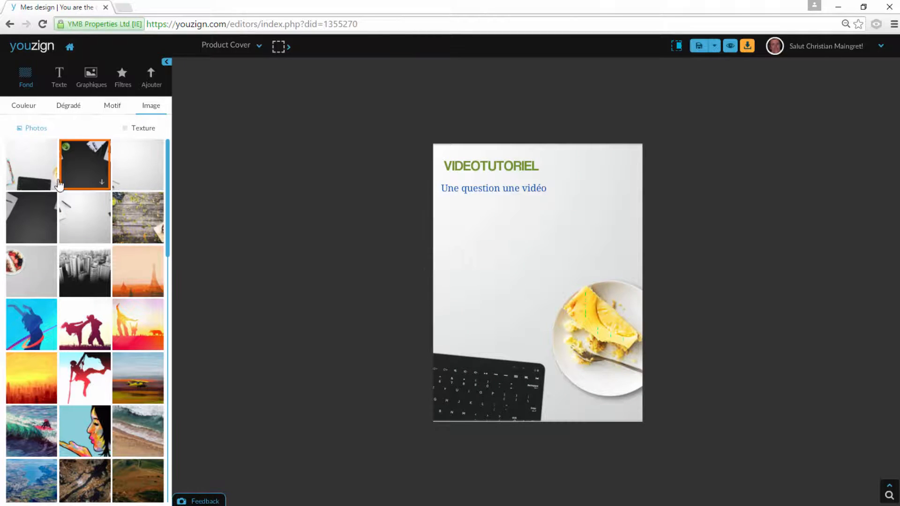
pyautogui.click(70, 171)
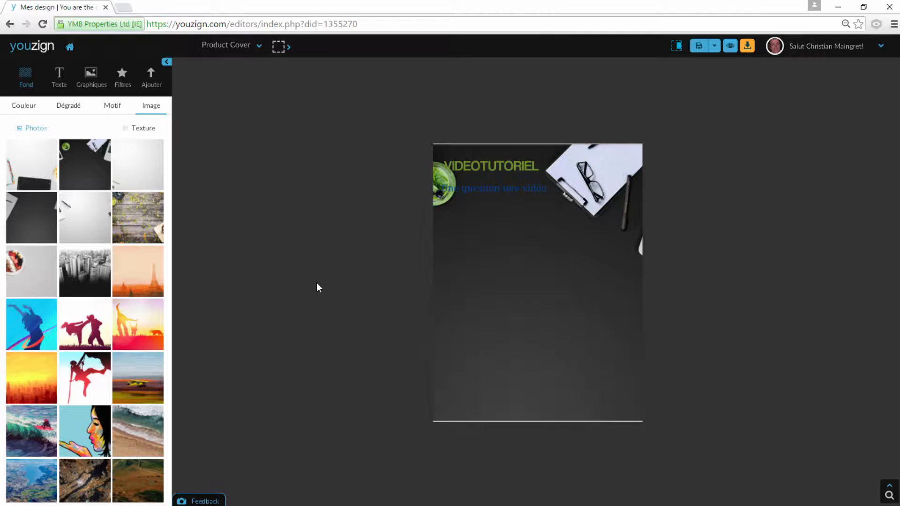
pyautogui.moveTo(581, 337); pyautogui.dragTo(526, 317)
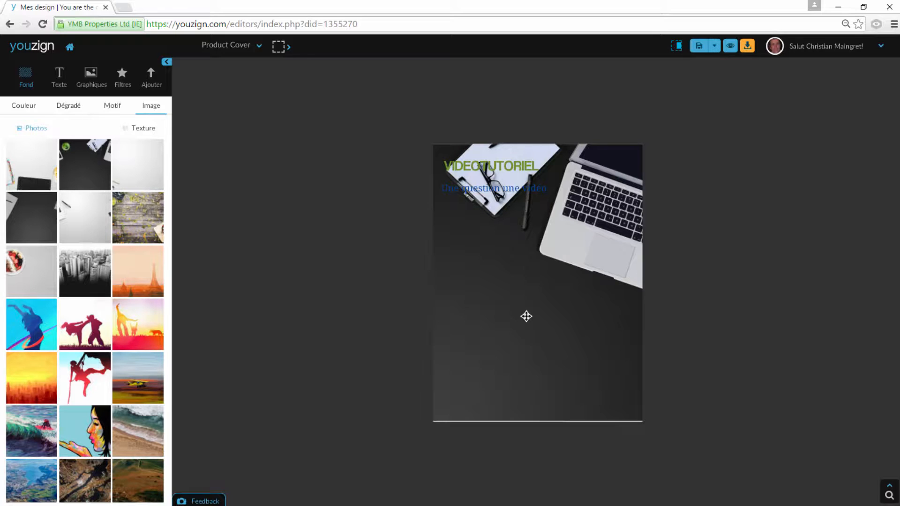
# Set the photo of wooden planks with scattered leaves as the cover's background
pyautogui.click(85, 218)
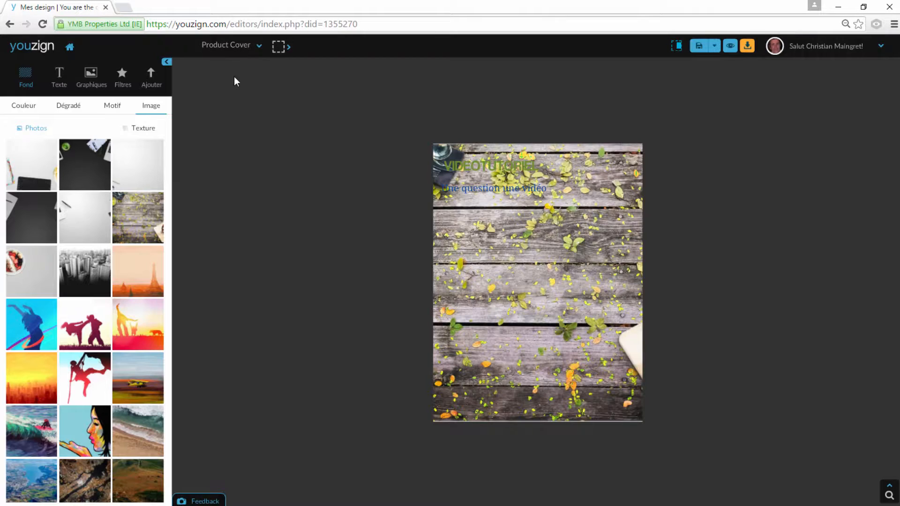
pyautogui.click(260, 46)
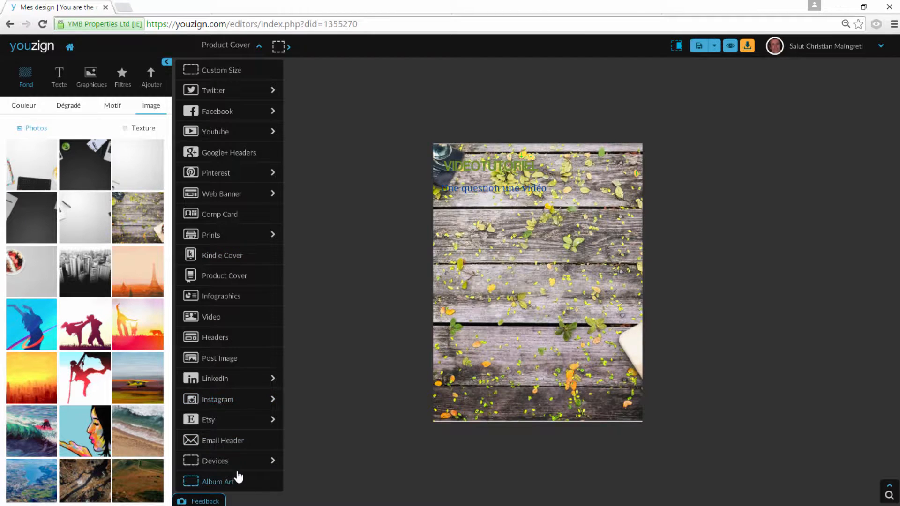
pyautogui.click(354, 329)
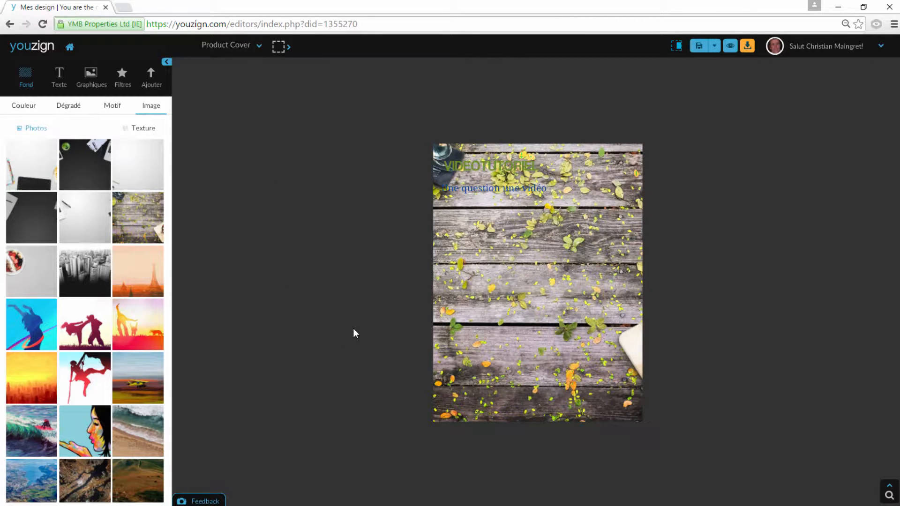
# Enlarge the subheading to span most of the cover's width and move it to about mid-height
pyautogui.click(522, 189)
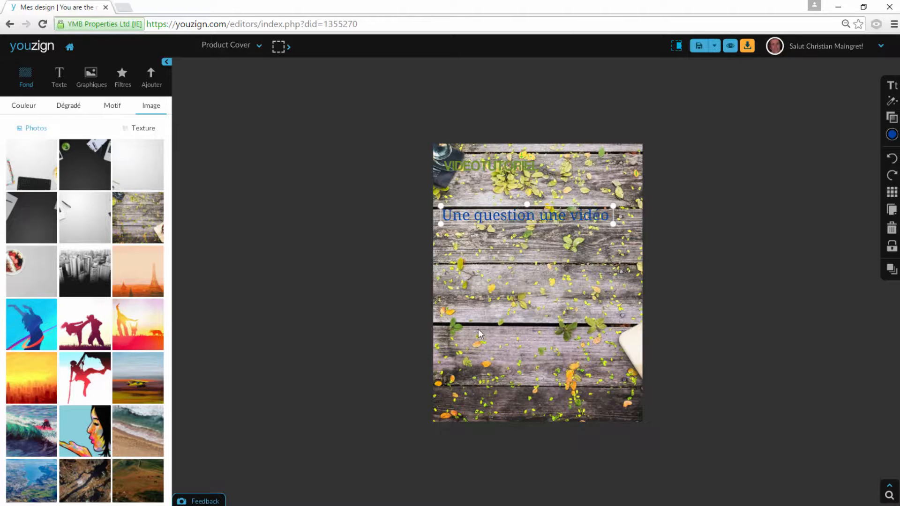
pyautogui.moveTo(516, 218); pyautogui.dragTo(526, 295)
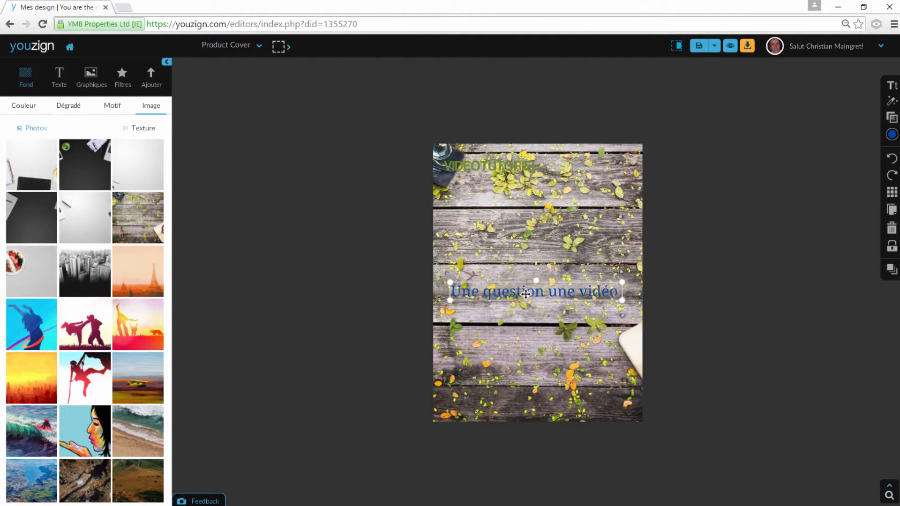
pyautogui.click(485, 162)
pyautogui.moveTo(487, 159); pyautogui.dragTo(465, 168)
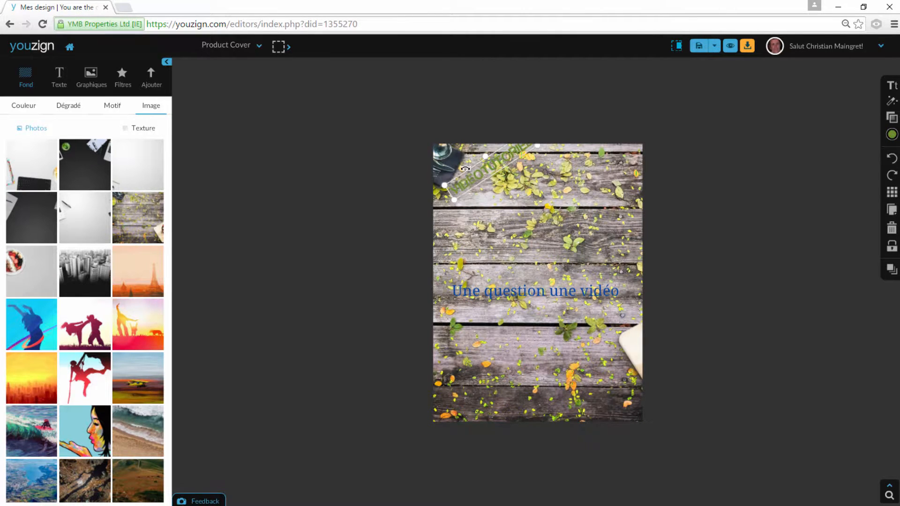
pyautogui.click(891, 162)
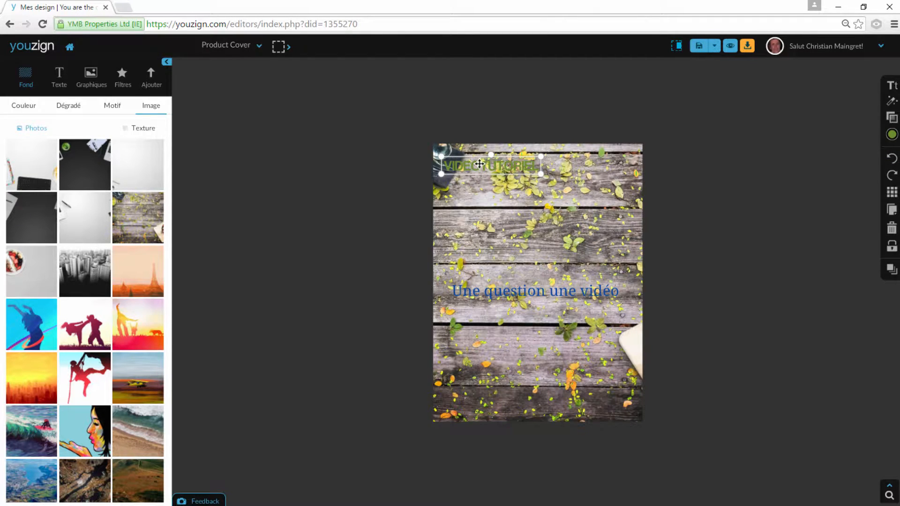
# Enlarge the headline centred just above the subheading, and recolour it blue
pyautogui.moveTo(479, 163); pyautogui.dragTo(463, 266)
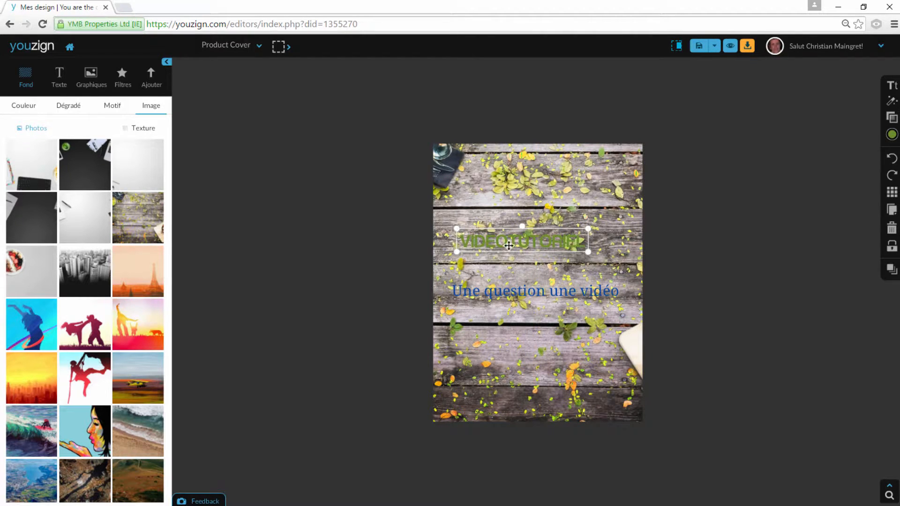
pyautogui.click(890, 136)
pyautogui.click(773, 192)
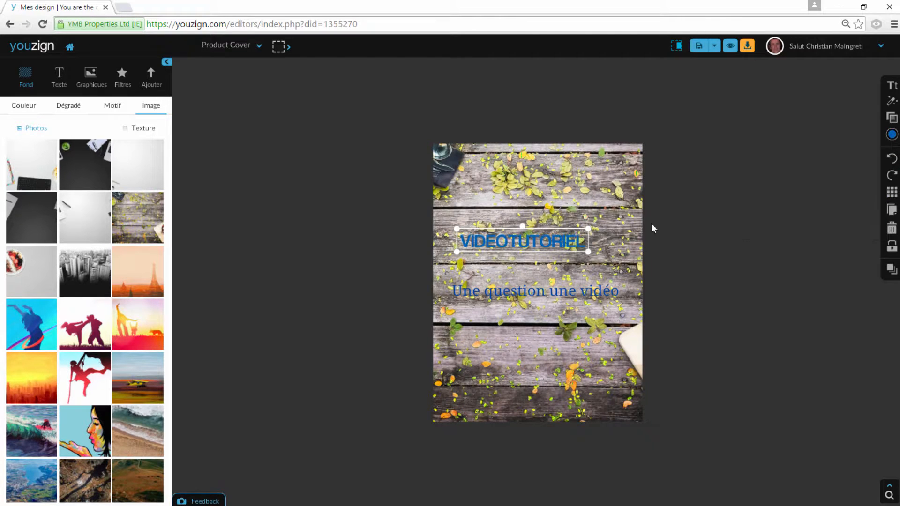
pyautogui.moveTo(528, 241)
pyautogui.mouseDown()
pyautogui.moveTo(556, 234)
pyautogui.moveTo(544, 241)
pyautogui.mouseUp()
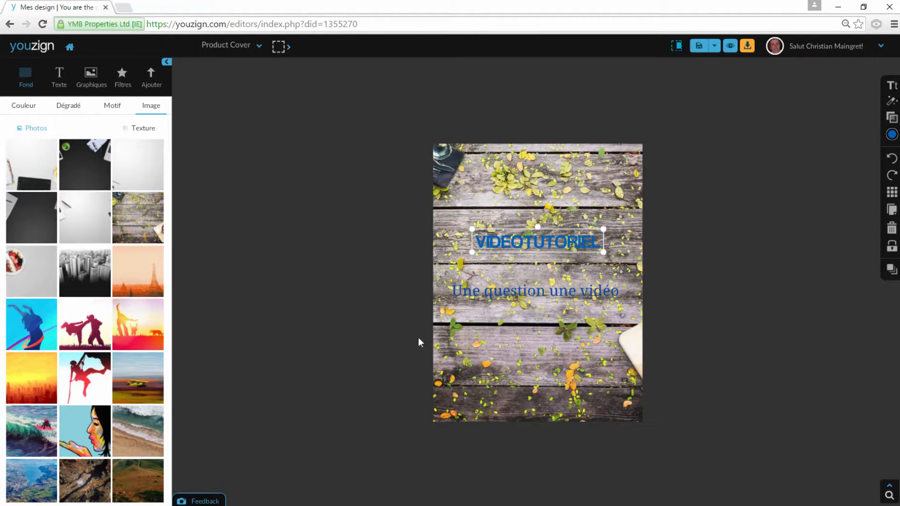
# Try the Sepia, Vignette, Polaroid, Adventure and Serene filters and the last filter of the list on the design
pyautogui.click(28, 109)
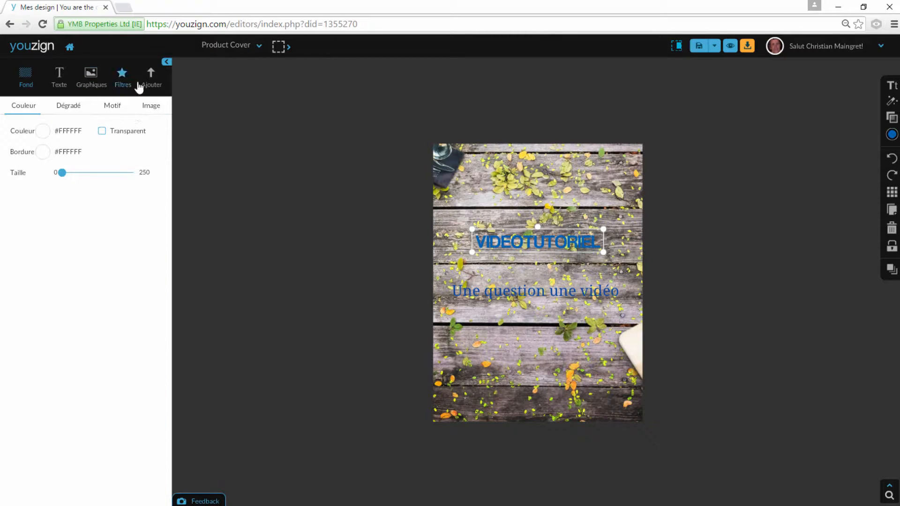
pyautogui.click(122, 79)
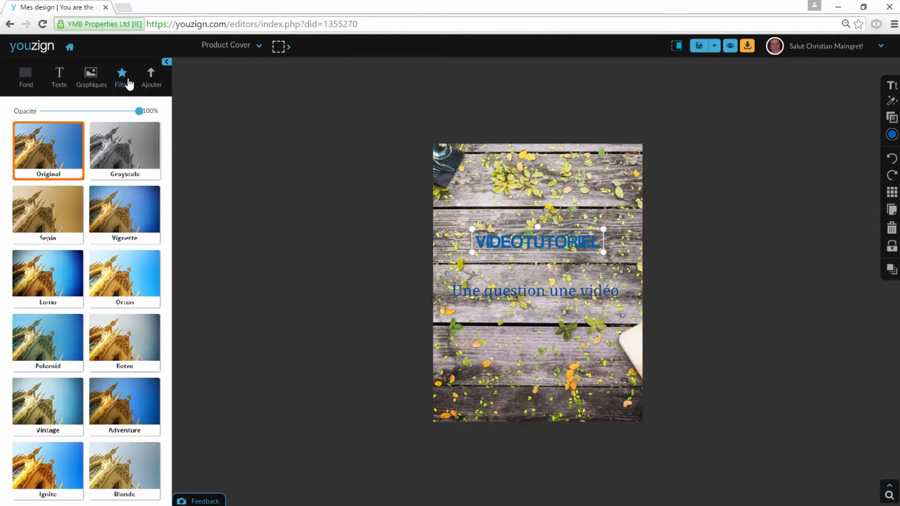
pyautogui.click(44, 211)
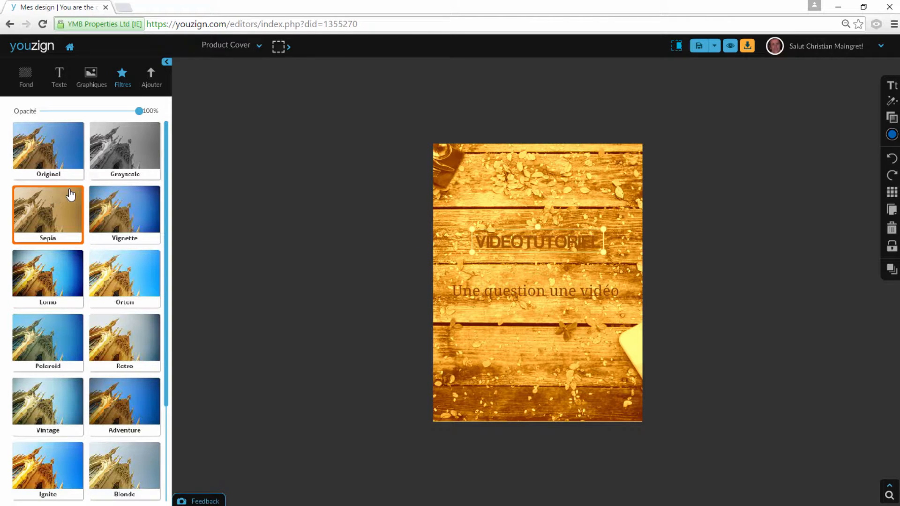
pyautogui.click(144, 222)
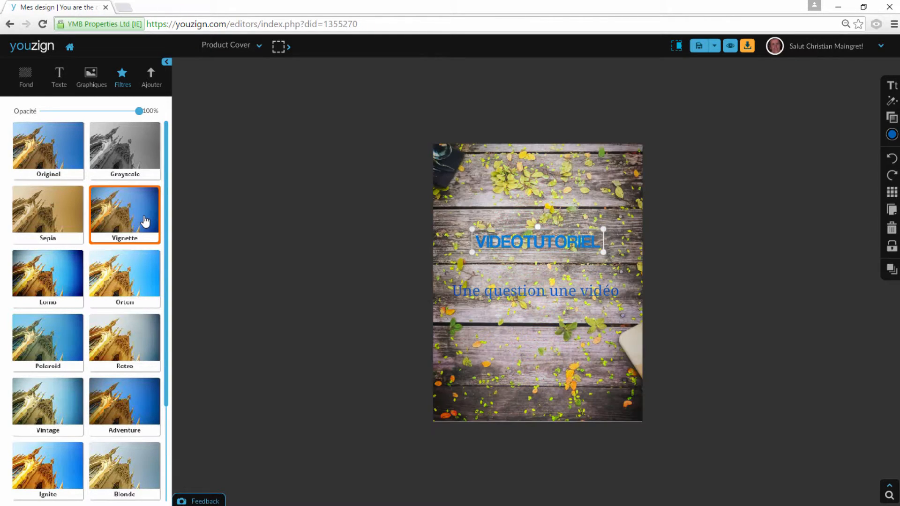
pyautogui.click(38, 341)
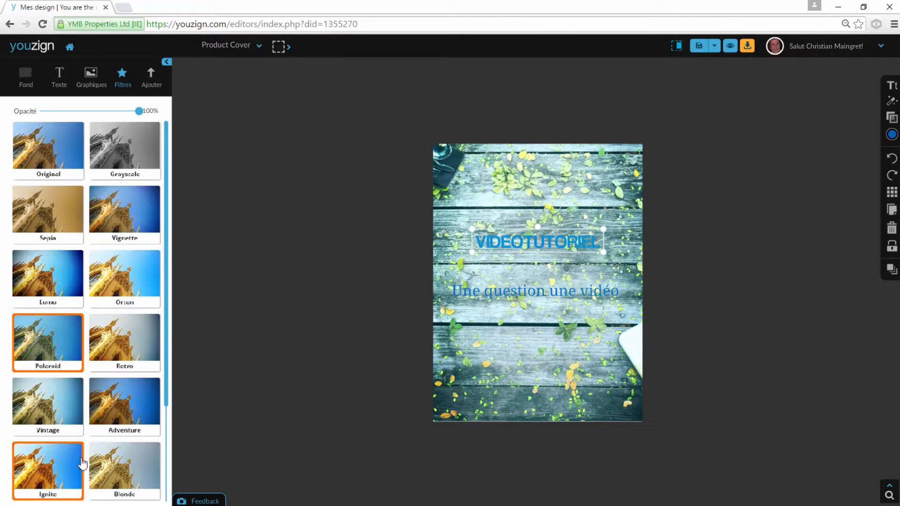
pyautogui.click(134, 420)
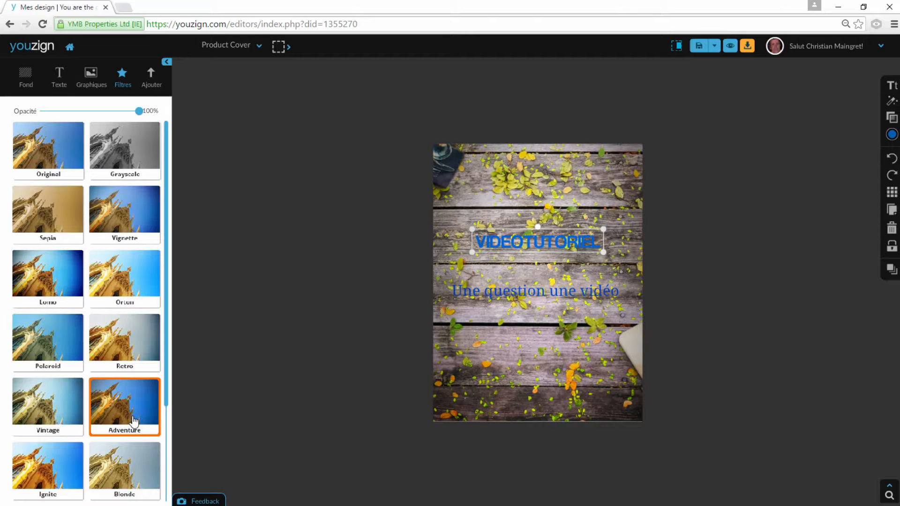
pyautogui.scroll(-2, 94, 431)
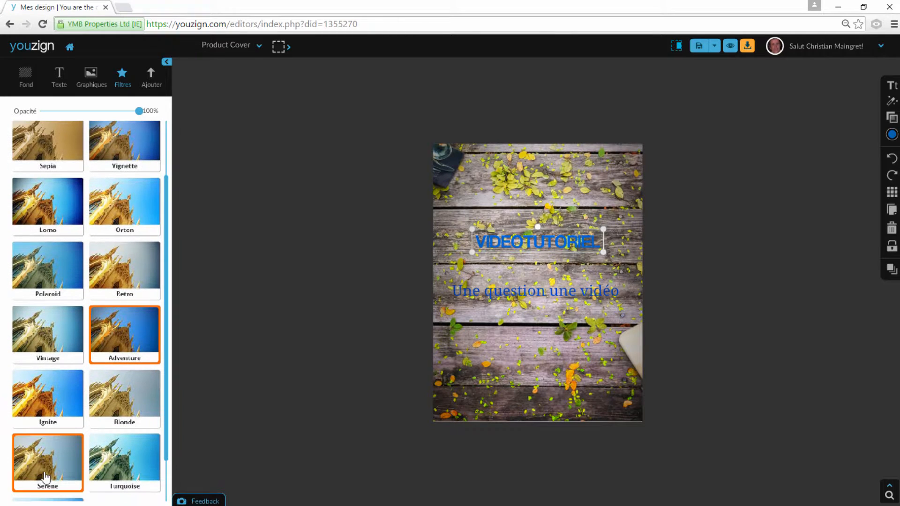
pyautogui.click(52, 464)
pyautogui.scroll(-2, 54, 460)
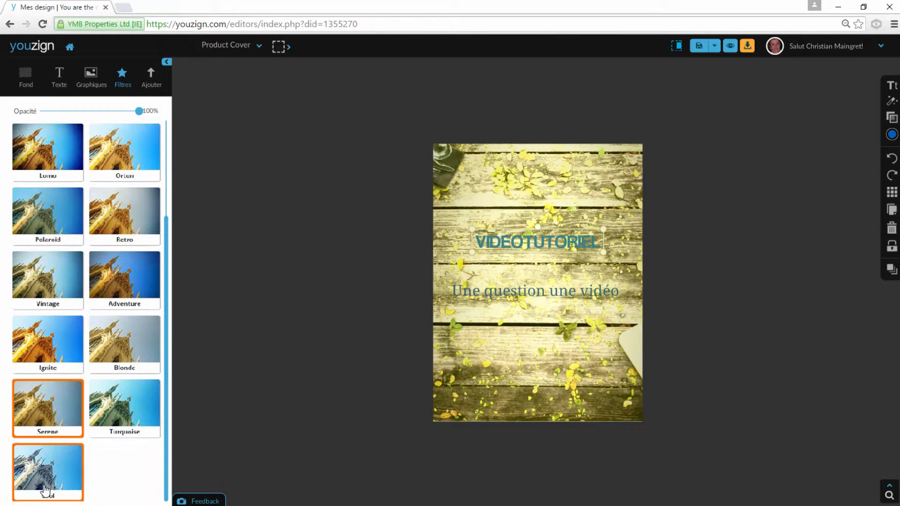
pyautogui.click(68, 468)
# Apply the Sepia filter to the whole design, keeping its opacity at 100%
pyautogui.scroll(3, 68, 468)
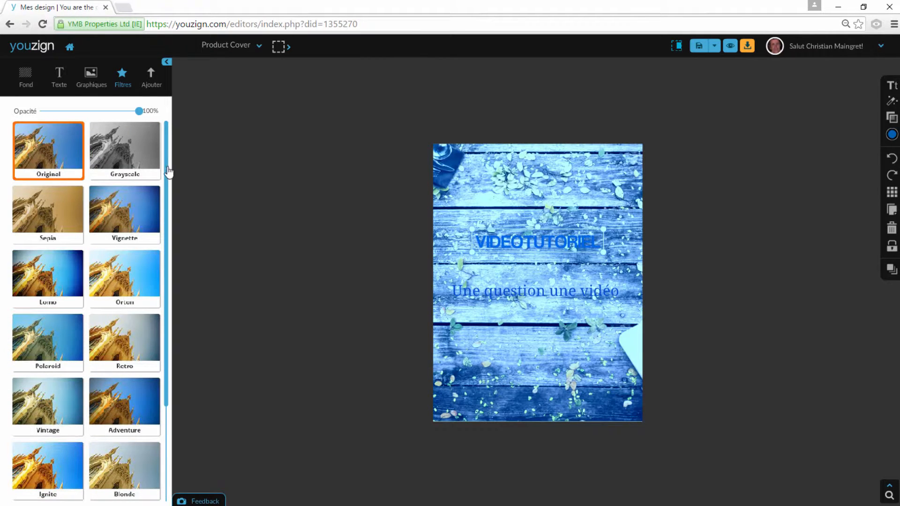
pyautogui.click(53, 218)
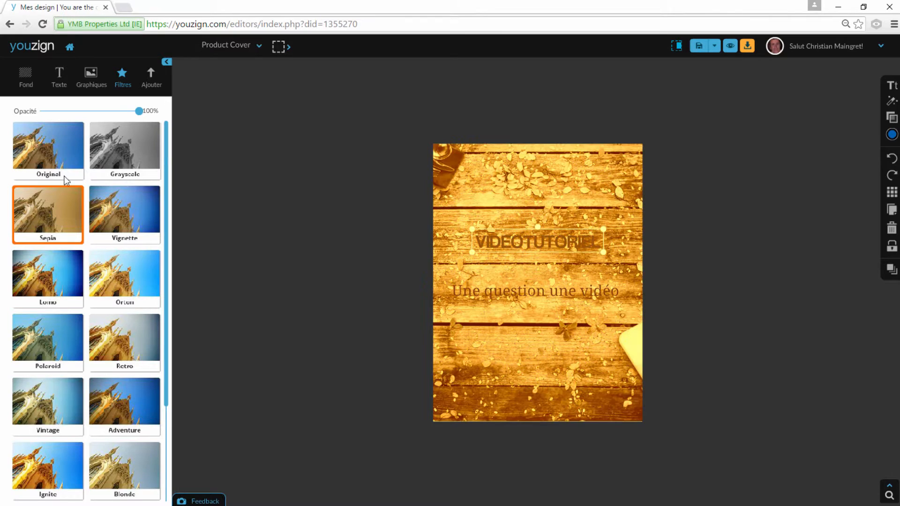
pyautogui.moveTo(139, 116); pyautogui.dragTo(175, 132)
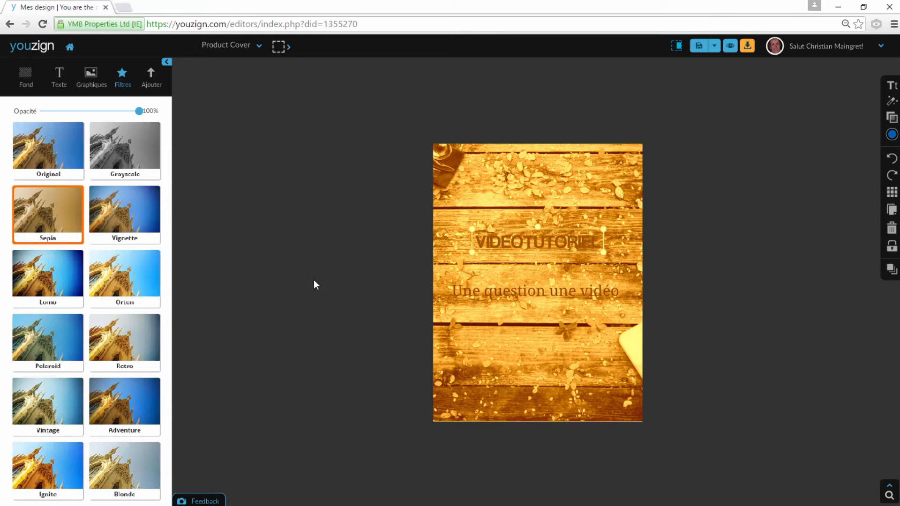
# Open the file chooser for uploading an image, close it without picking a file, and go back from the upload page
pyautogui.click(150, 80)
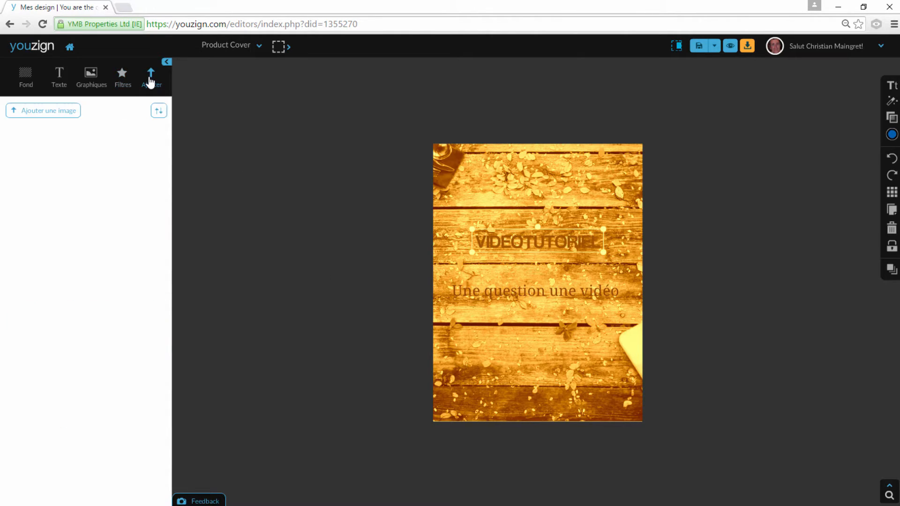
pyautogui.click(37, 112)
pyautogui.click(458, 285)
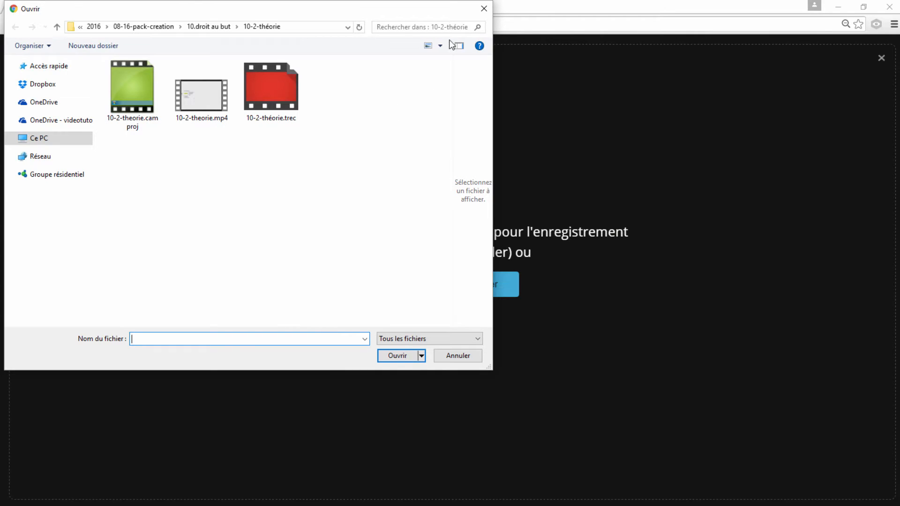
pyautogui.click(484, 8)
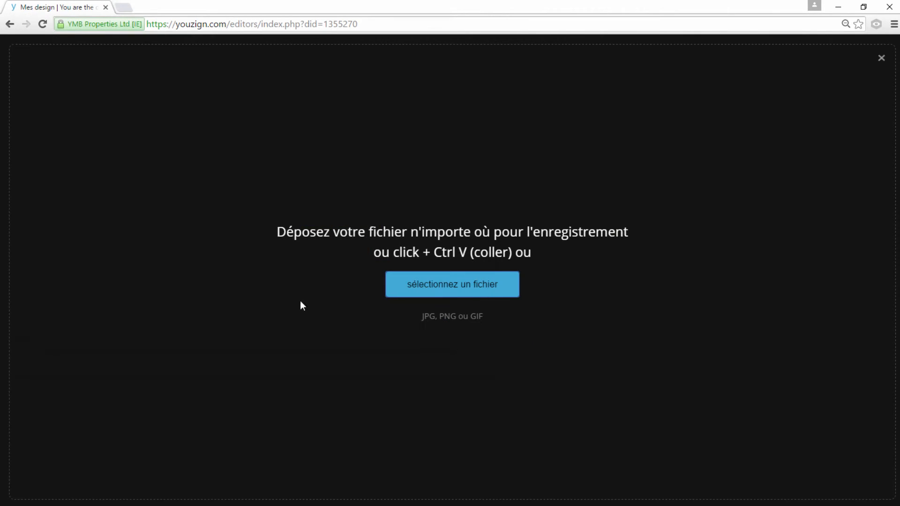
pyautogui.click(10, 25)
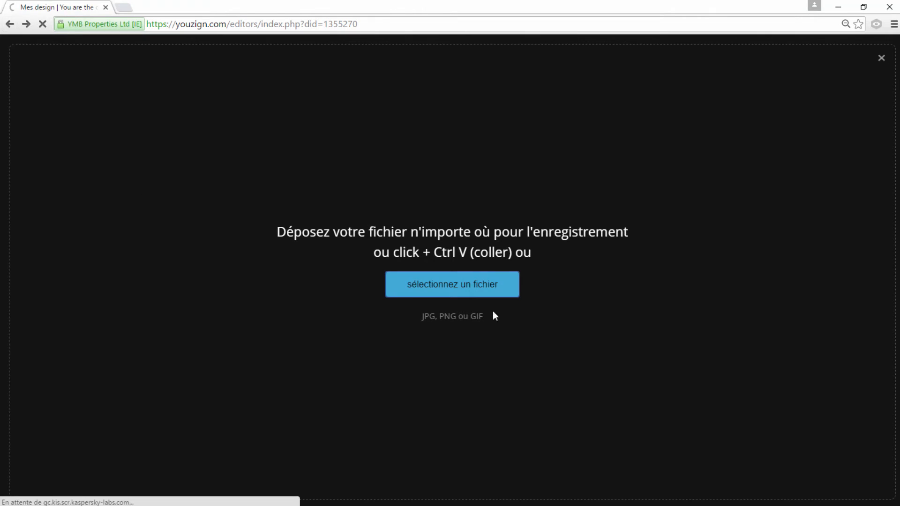